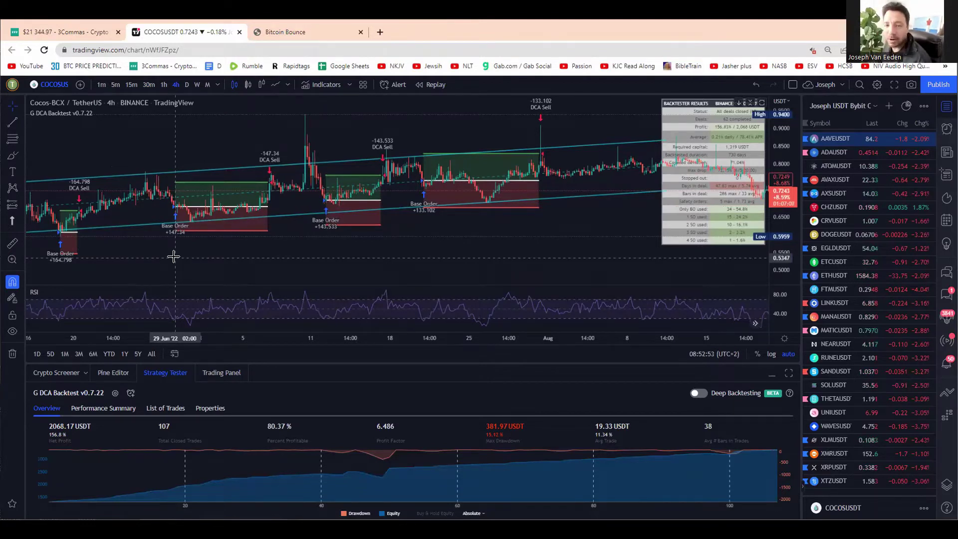
- Examine the base orders, safety orders and DCA sells of the COCOSUSDT backtest between April and August 2022
drag(280, 249, 473, 246)
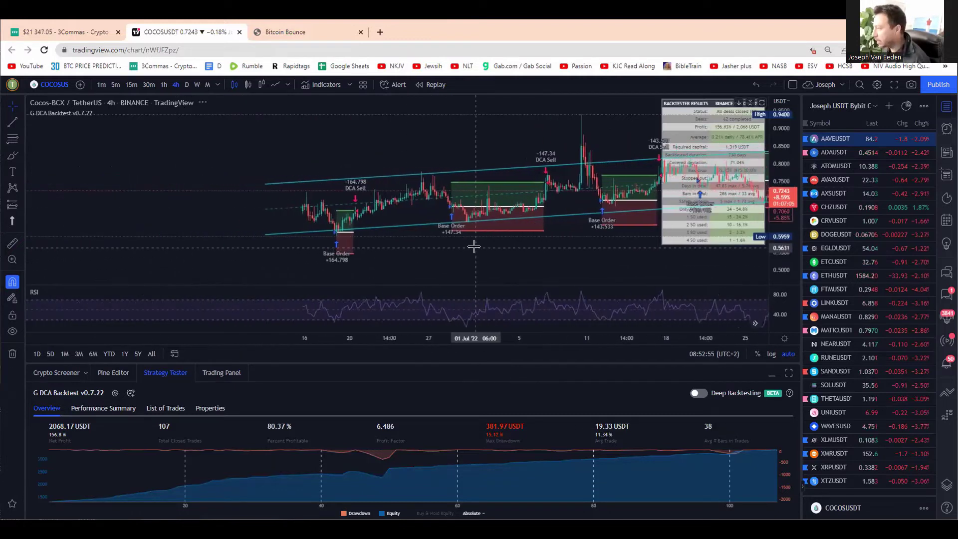
drag(210, 266, 475, 250)
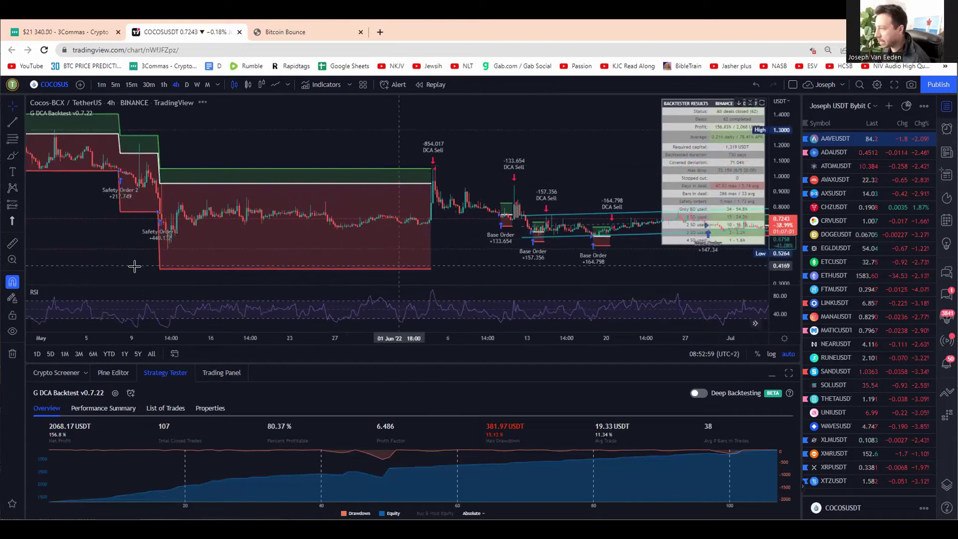
drag(220, 265, 407, 250)
scroll(389, 256, down, 5)
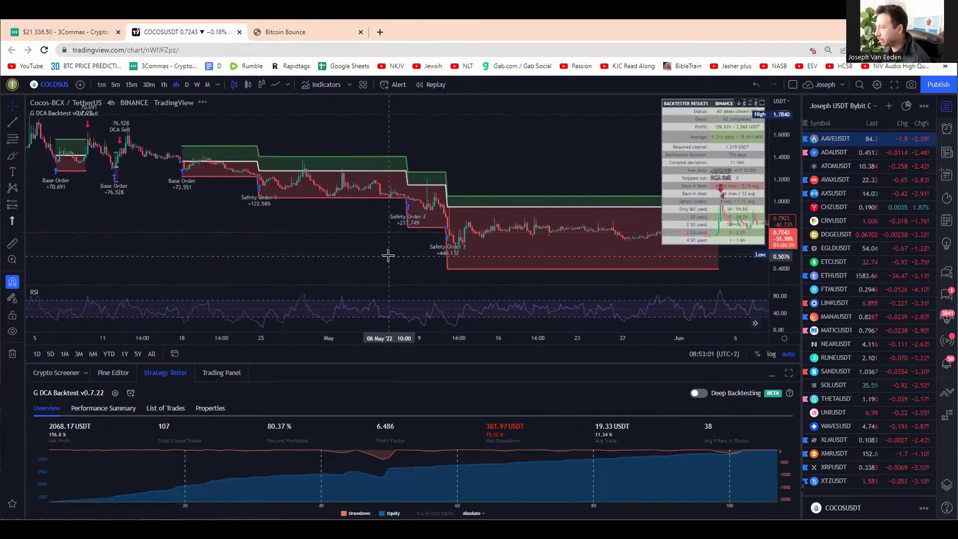
drag(496, 271, 204, 268)
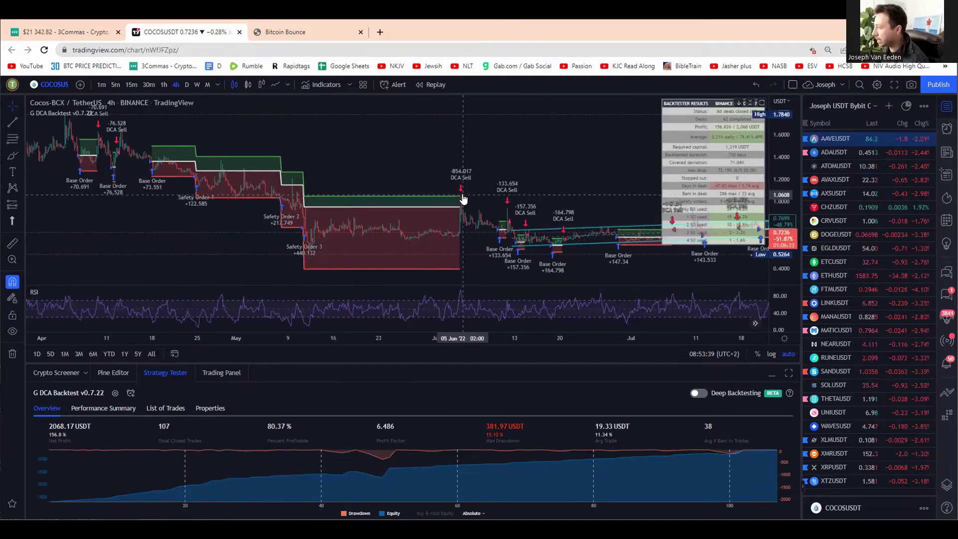
drag(502, 268, 214, 268)
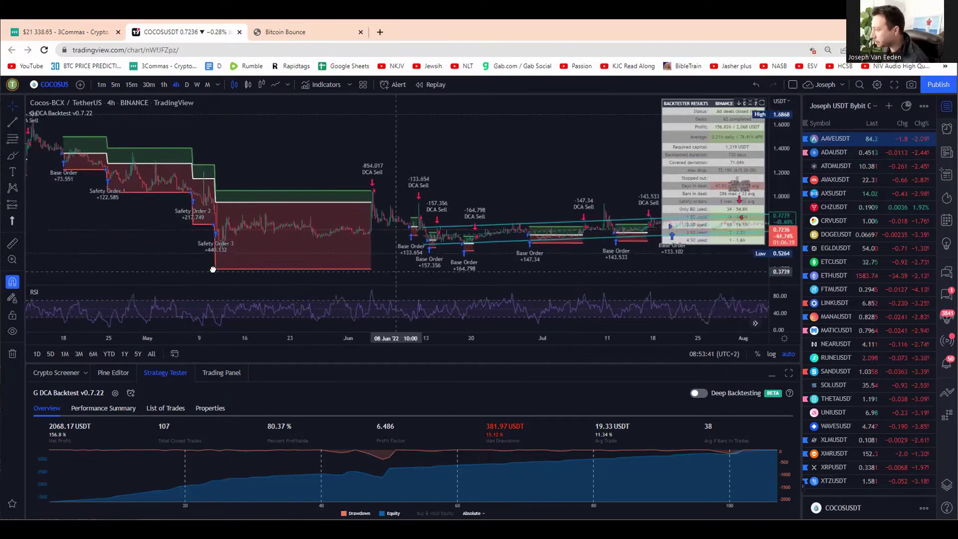
scroll(278, 260, up, 3)
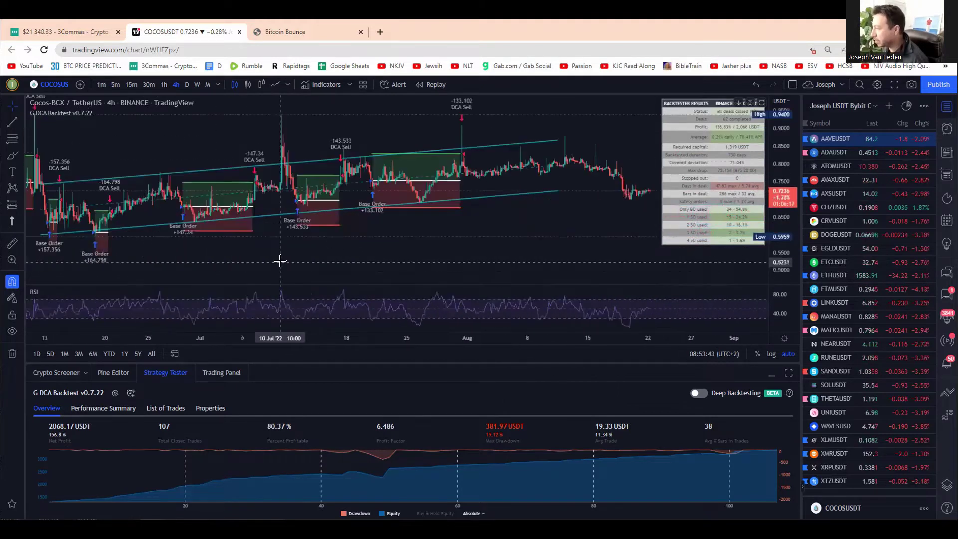
- Examine the earlier COCOSUSDT backtest deals back to January 2022 and return to the most recent candles
drag(287, 242, 388, 253)
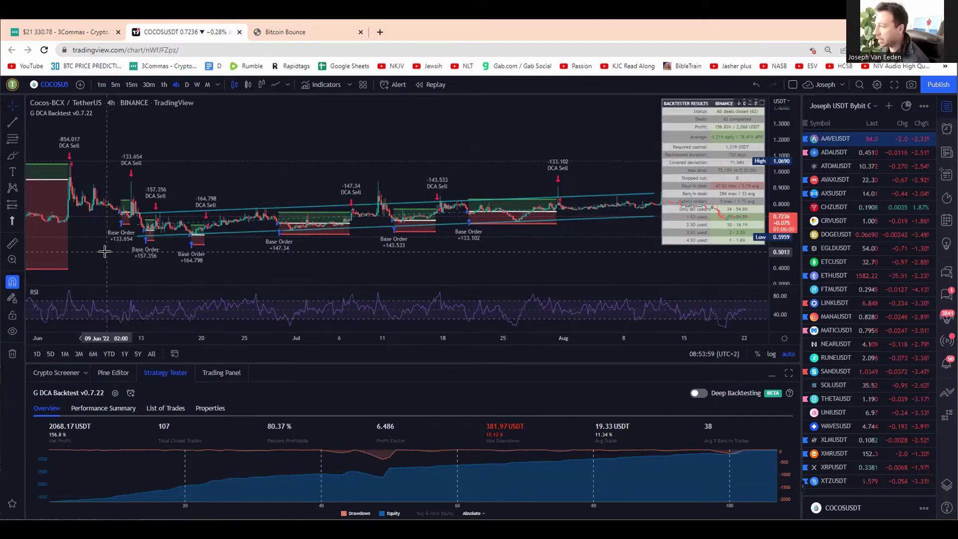
drag(103, 253, 406, 239)
drag(120, 250, 367, 247)
drag(196, 237, 395, 246)
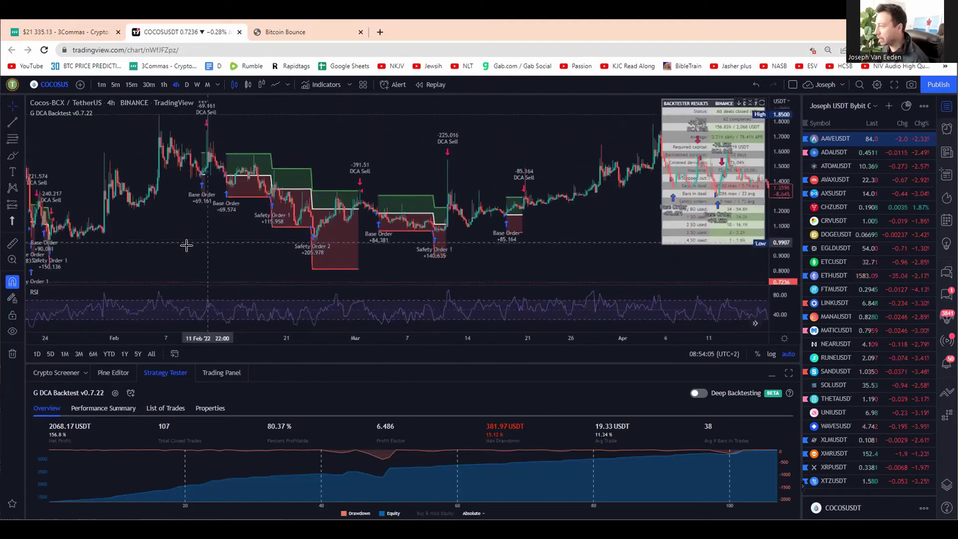
drag(198, 244, 220, 239)
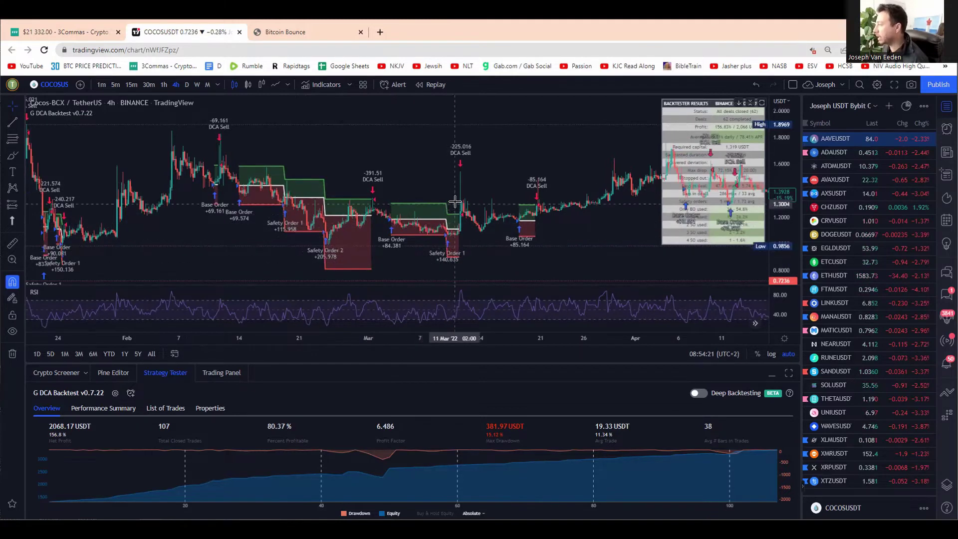
drag(252, 257, 358, 254)
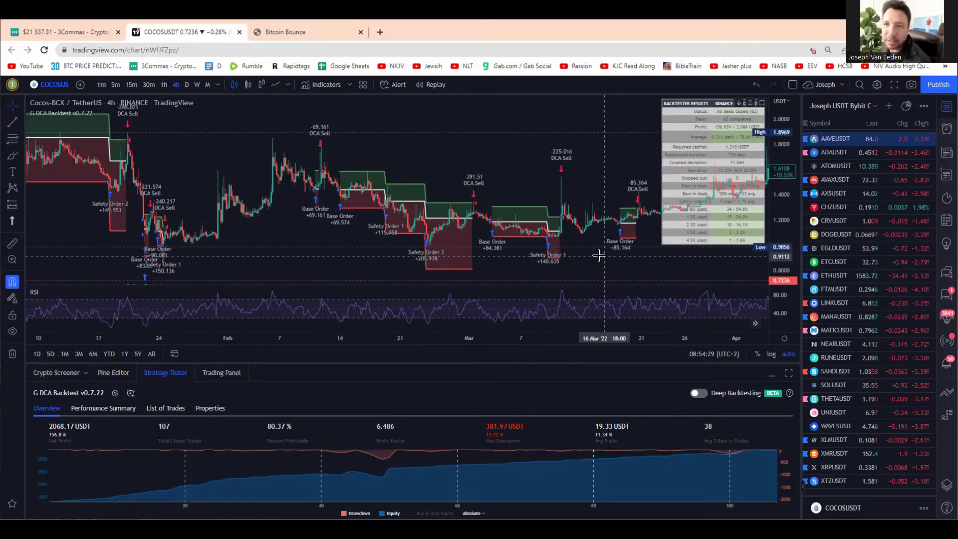
scroll(600, 255, right, 10)
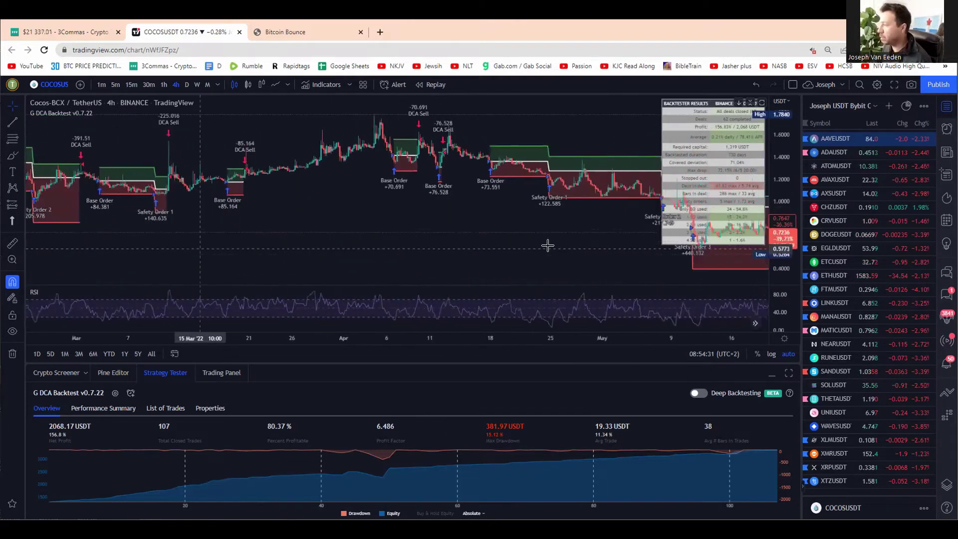
scroll(426, 252, right, 8)
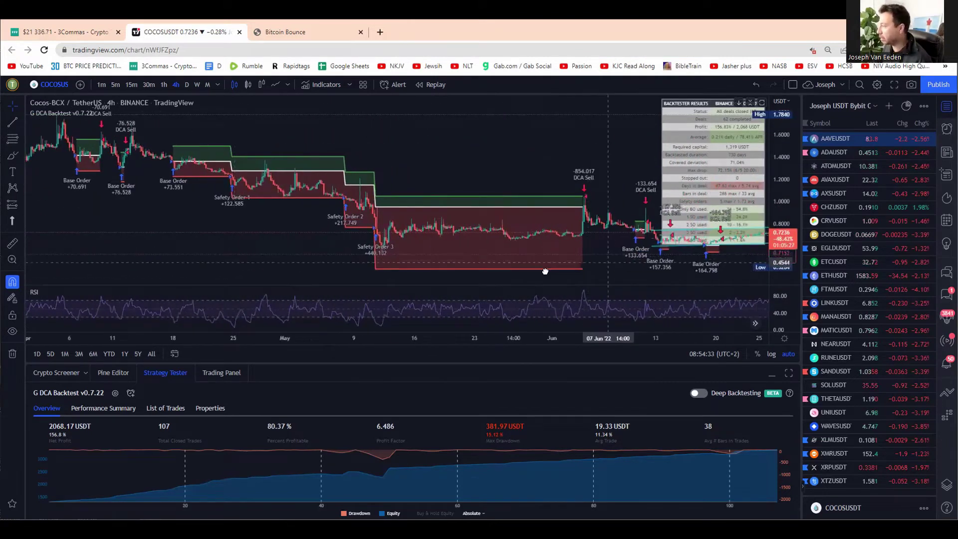
drag(546, 271, 191, 267)
drag(534, 263, 234, 265)
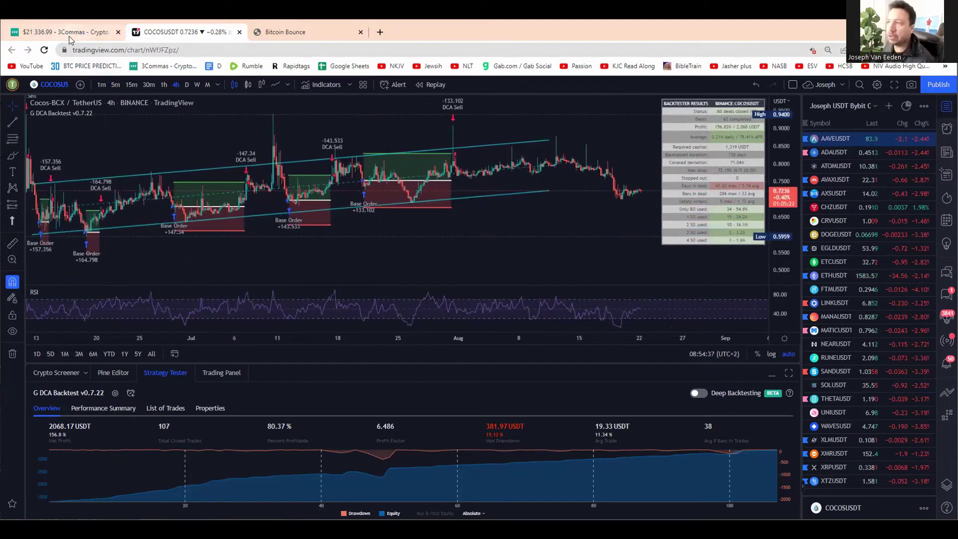
- Switch to 3Commas and review the DCA bot's pairs, strategy, deal start condition, take profit, stop loss and safety order settings
click(68, 33)
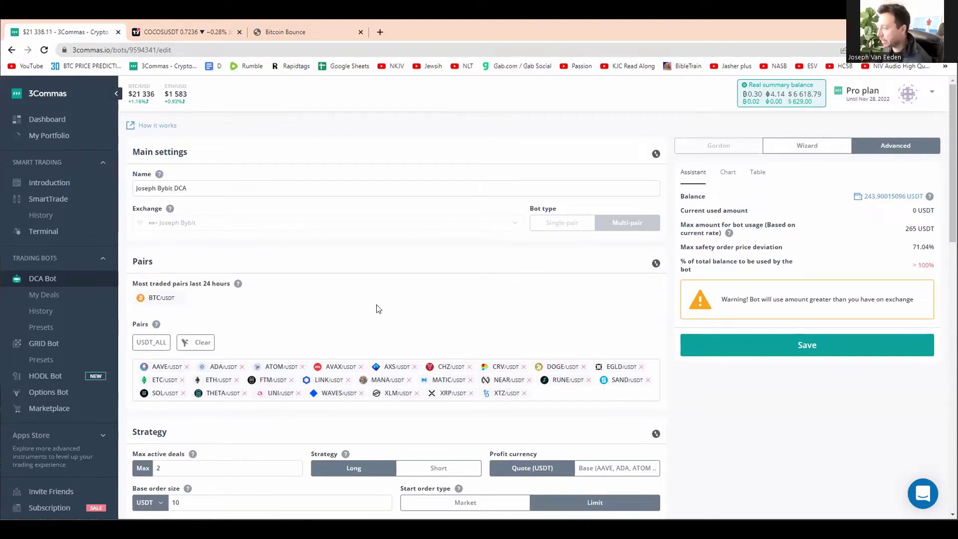
scroll(378, 309, down, 3)
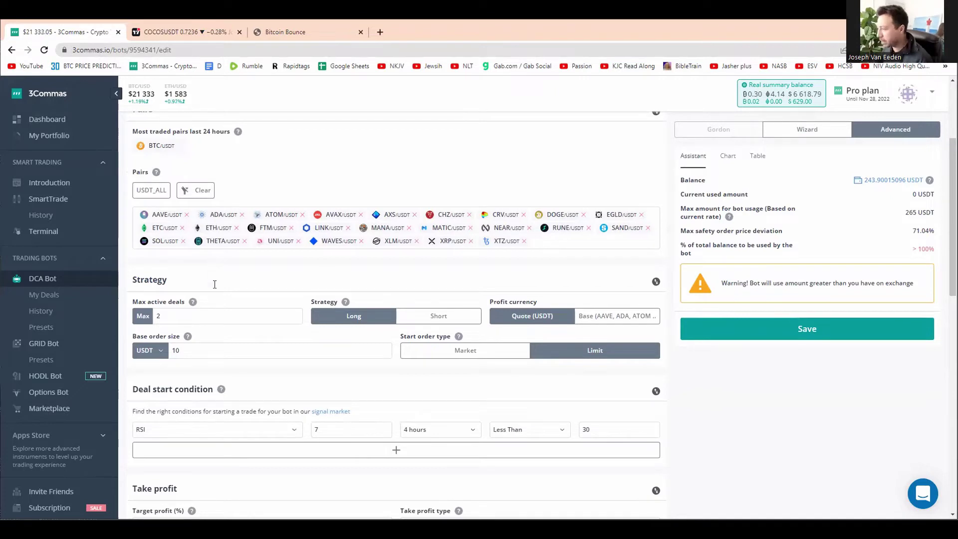
scroll(231, 321, down, 1)
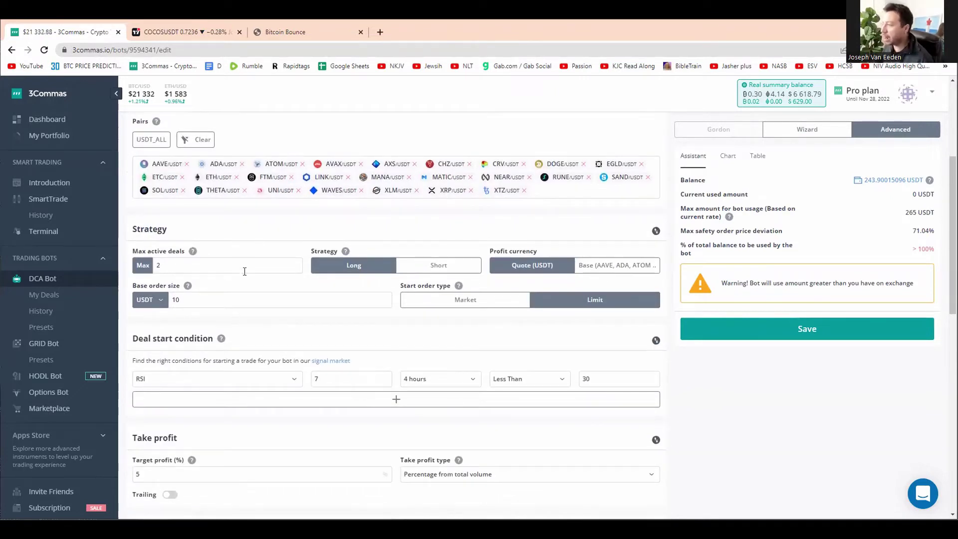
scroll(563, 213, up, 2)
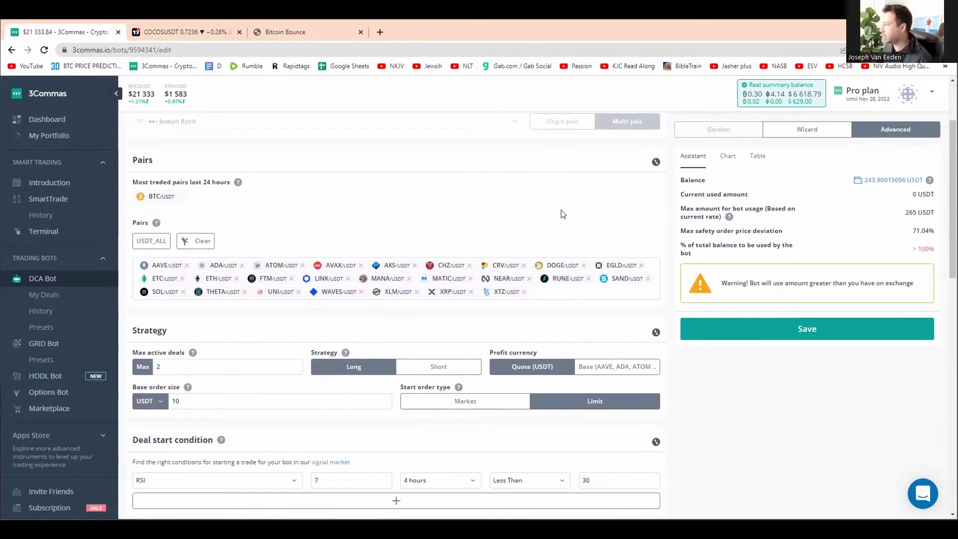
scroll(253, 330, down, 1)
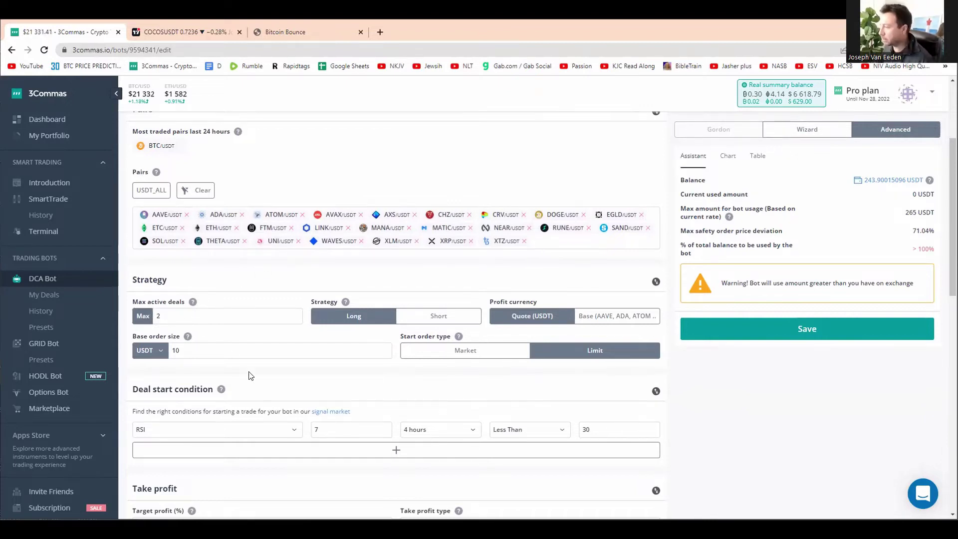
scroll(172, 319, down, 2)
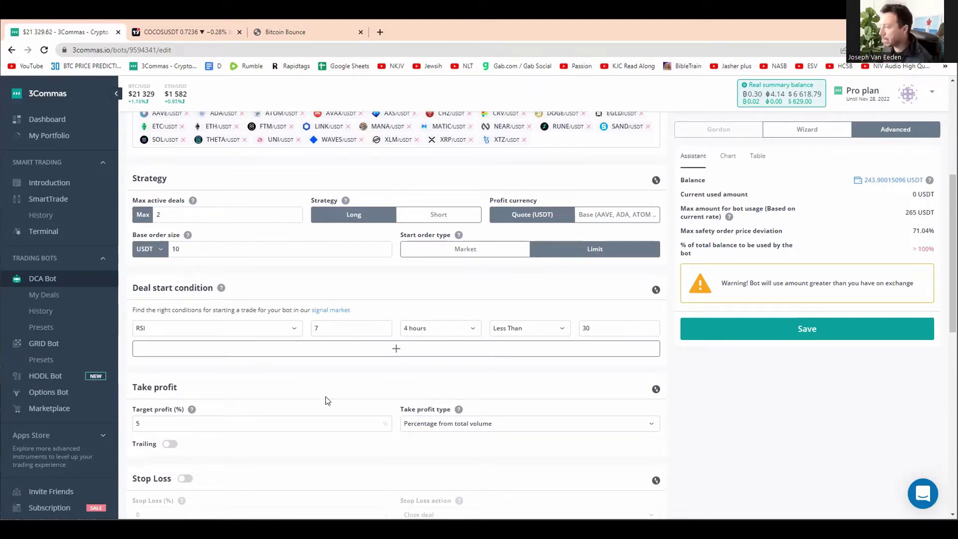
scroll(426, 246, down, 2)
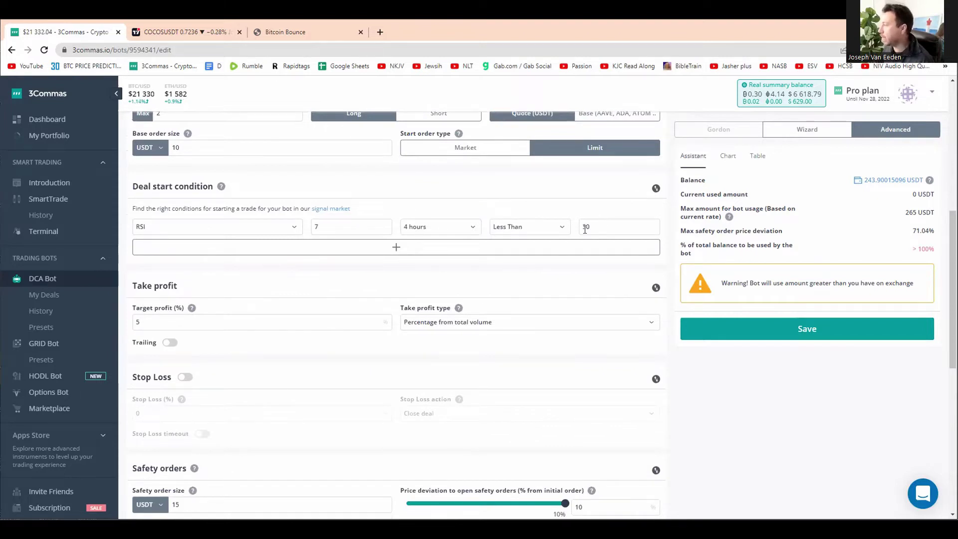
scroll(286, 246, down, 3)
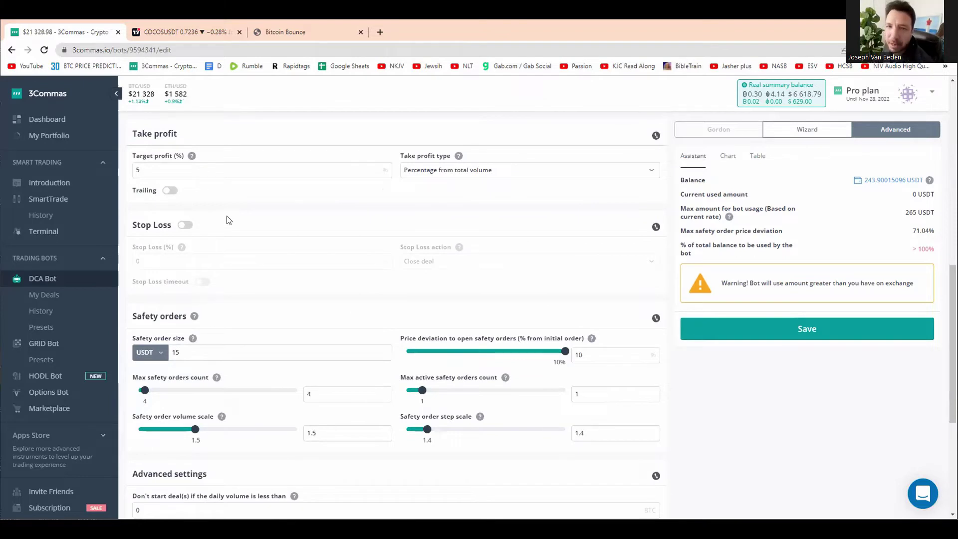
scroll(259, 222, down, 2)
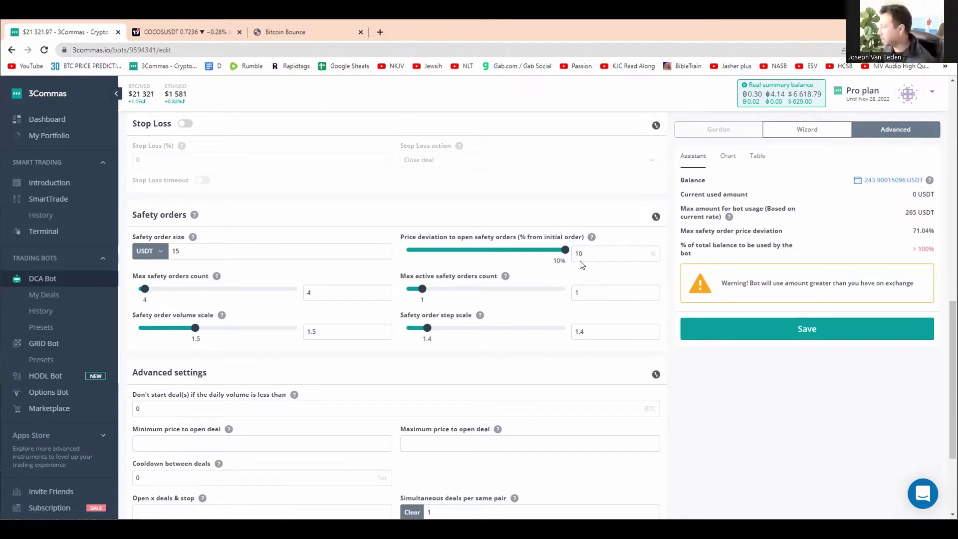
- View the table of used amounts for each order step of the DCA bot, and close it
click(758, 156)
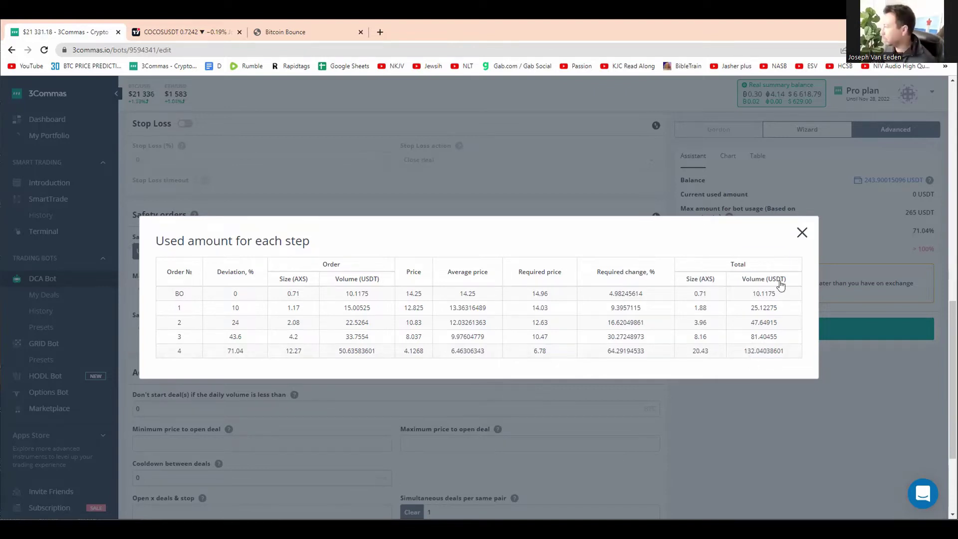
key(Escape)
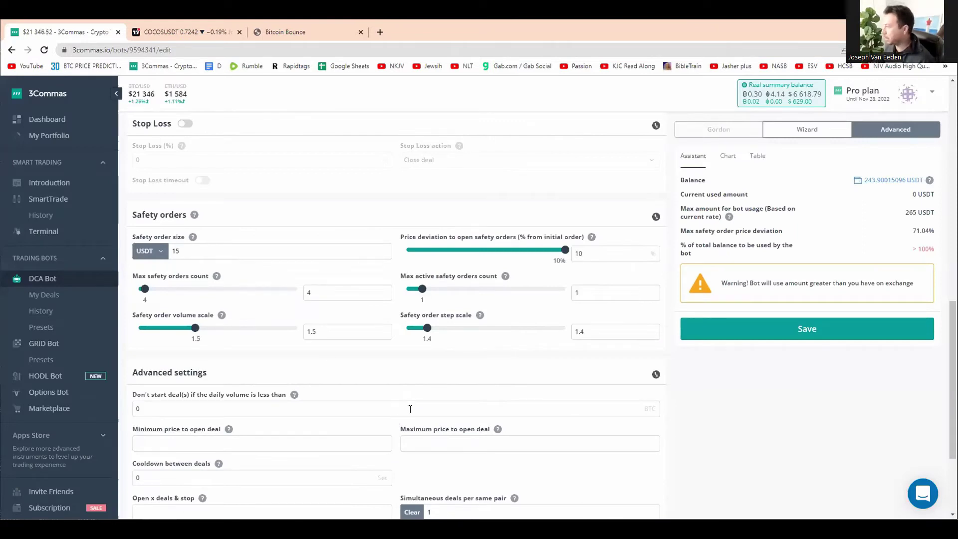
scroll(409, 406, up, 1)
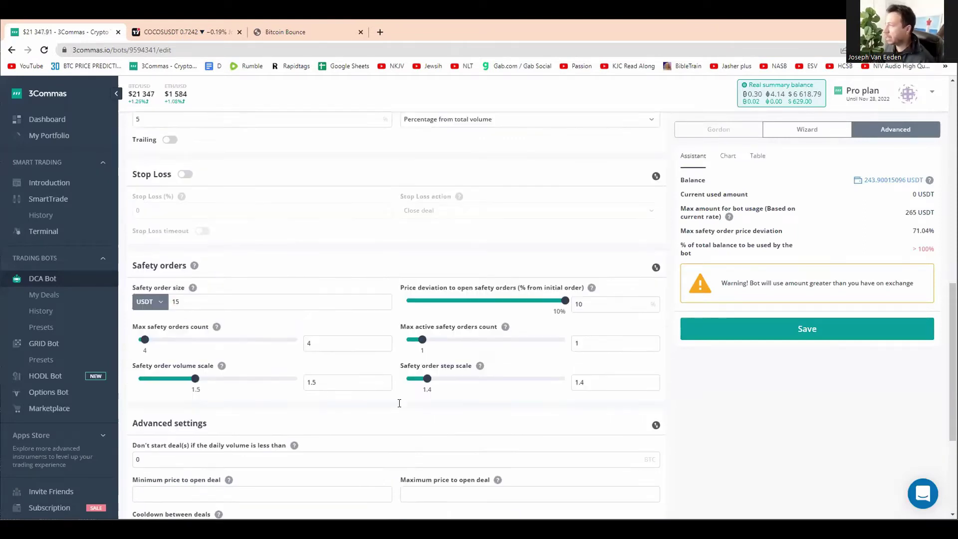
- Switch to TradingView, load the AAVEUSDT chart and open the G DCA Backtest strategy settings
click(160, 33)
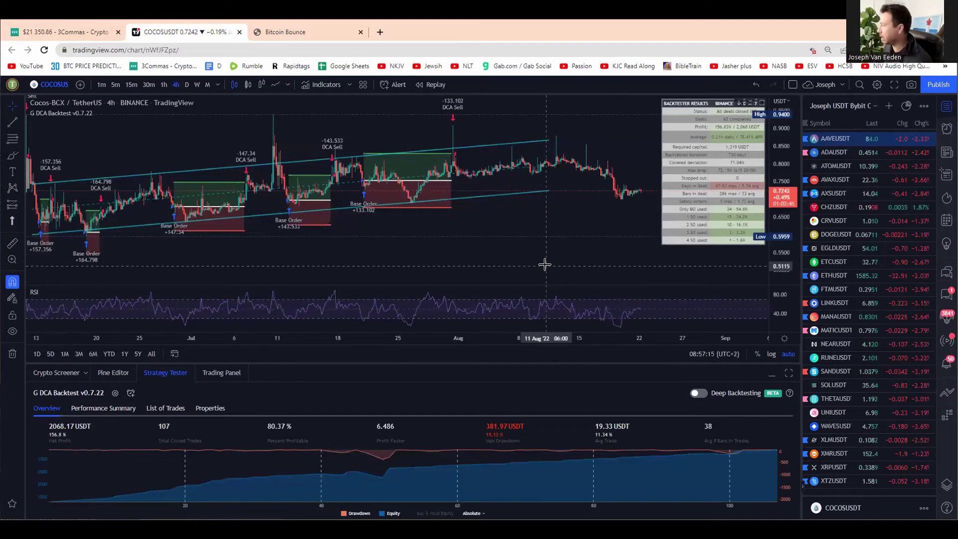
click(830, 135)
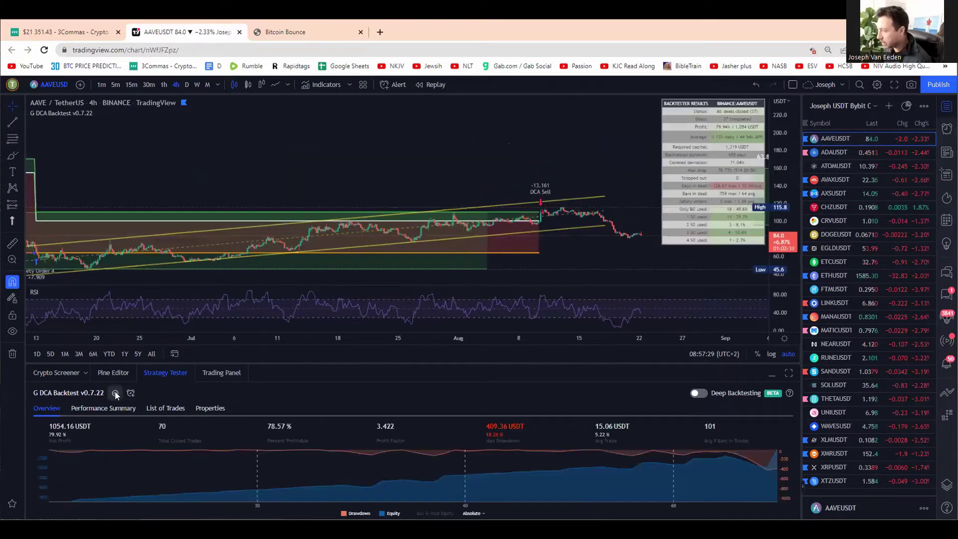
click(115, 393)
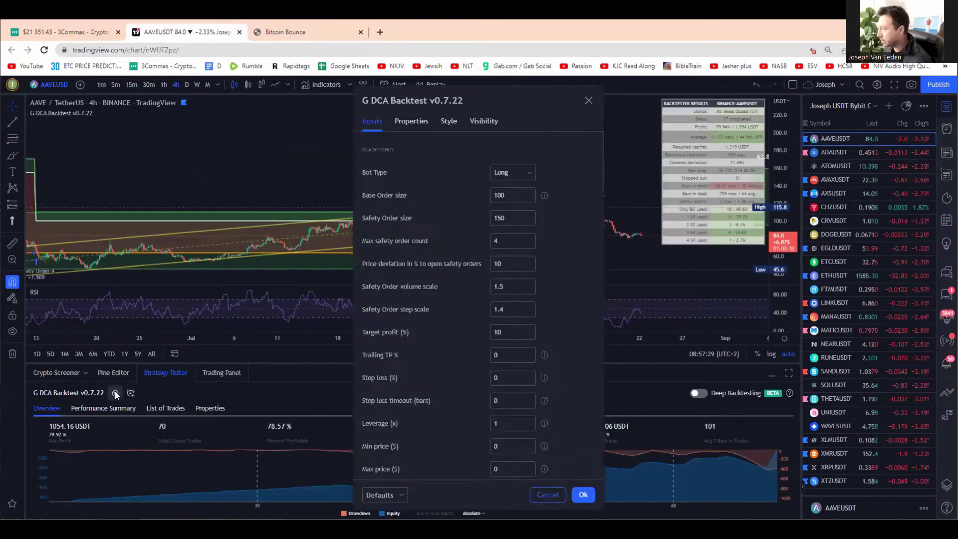
- Set the backtest's max safety order count to 4
click(502, 218)
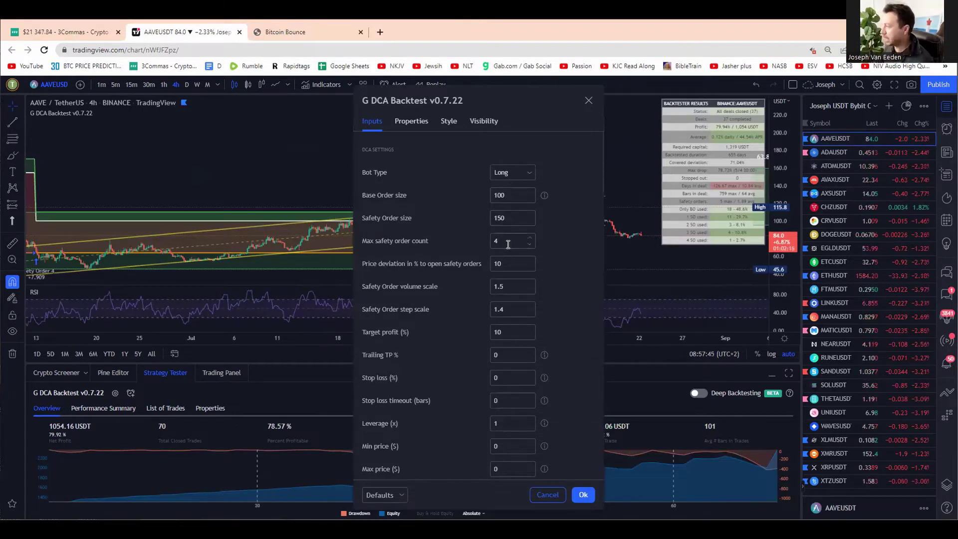
click(500, 243)
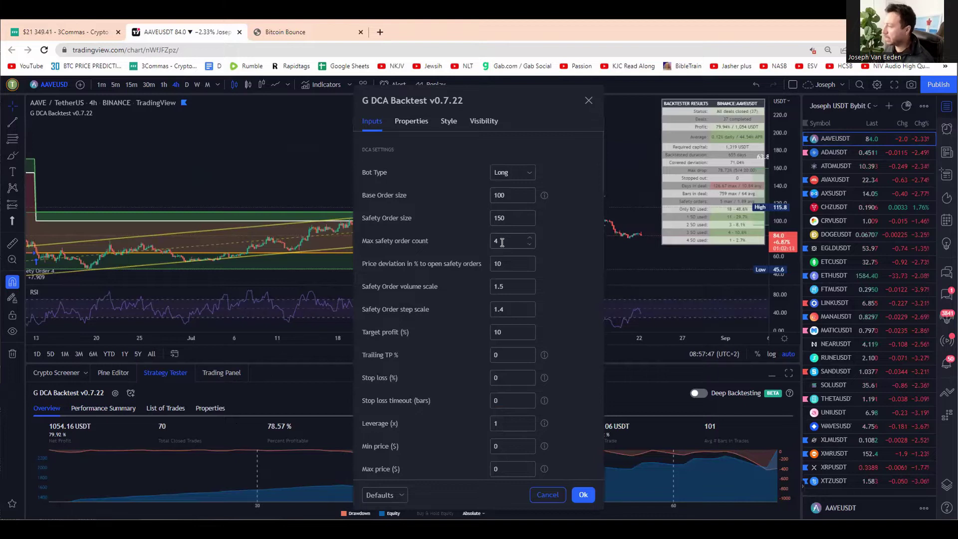
key(BackSpace)
text(4)
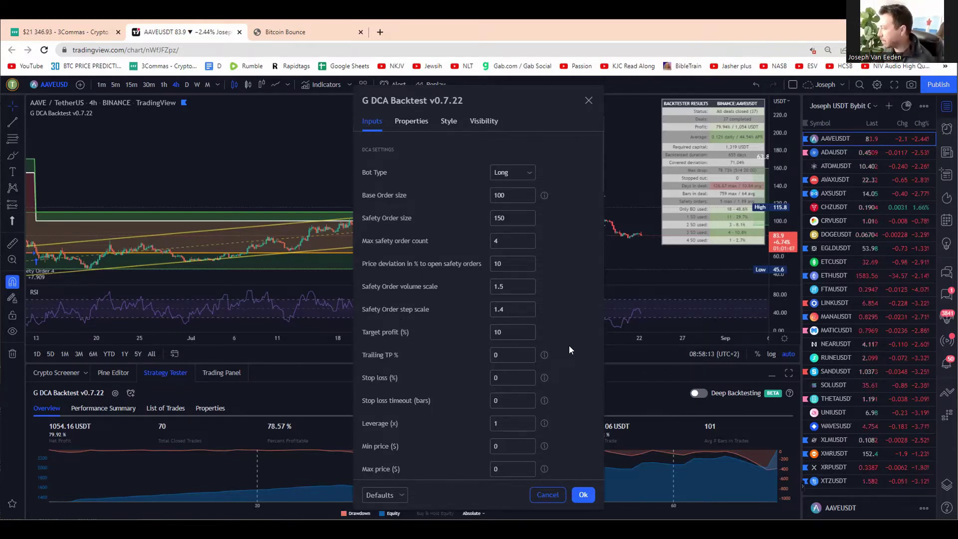
- Review the backtest's initial capital and order properties, and check its RSI 1 length, timeframe, condition and level
click(414, 120)
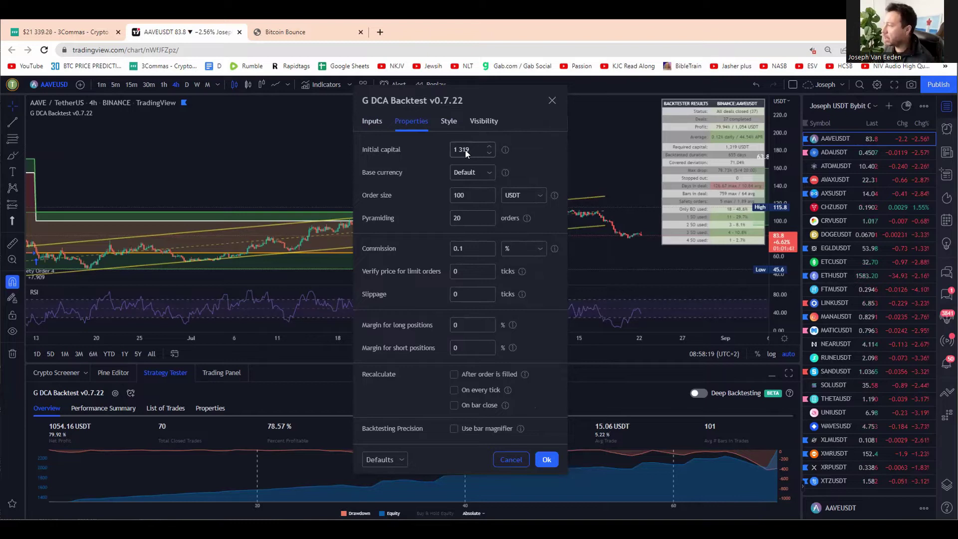
click(371, 121)
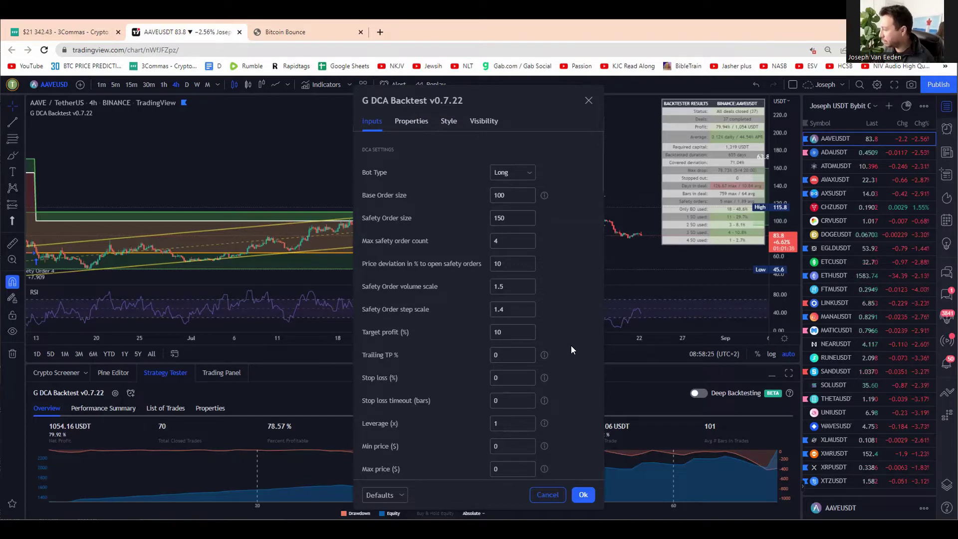
scroll(571, 346, down, 15)
scroll(576, 355, down, 3)
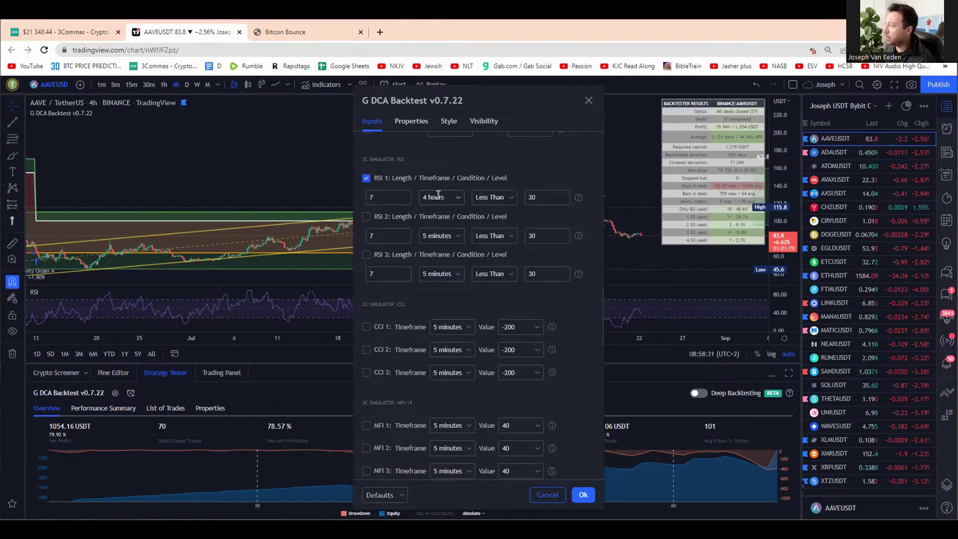
scroll(599, 348, up, 10)
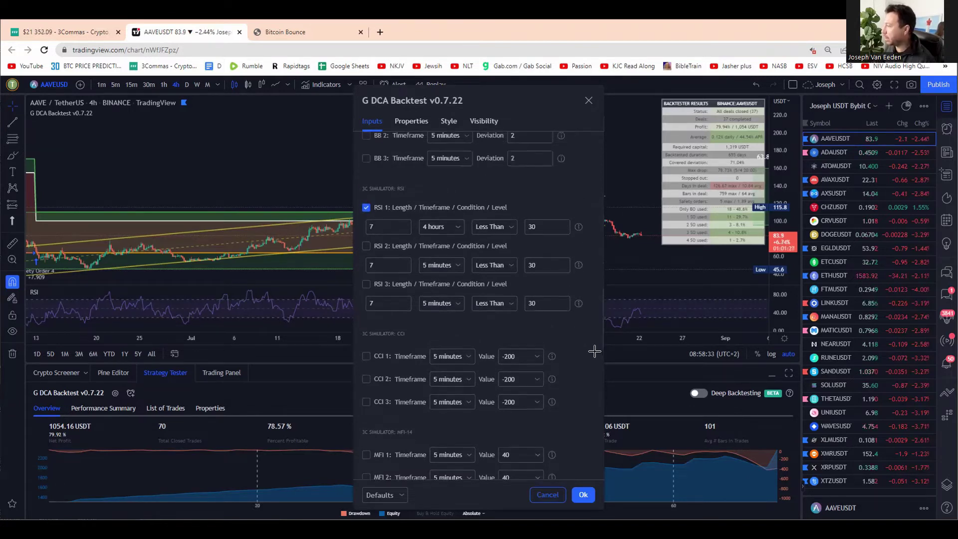
- Review the backtest's DCA order inputs, close the strategy settings and inspect the past deals on the AAVEUSDT chart
scroll(592, 354, up, 2)
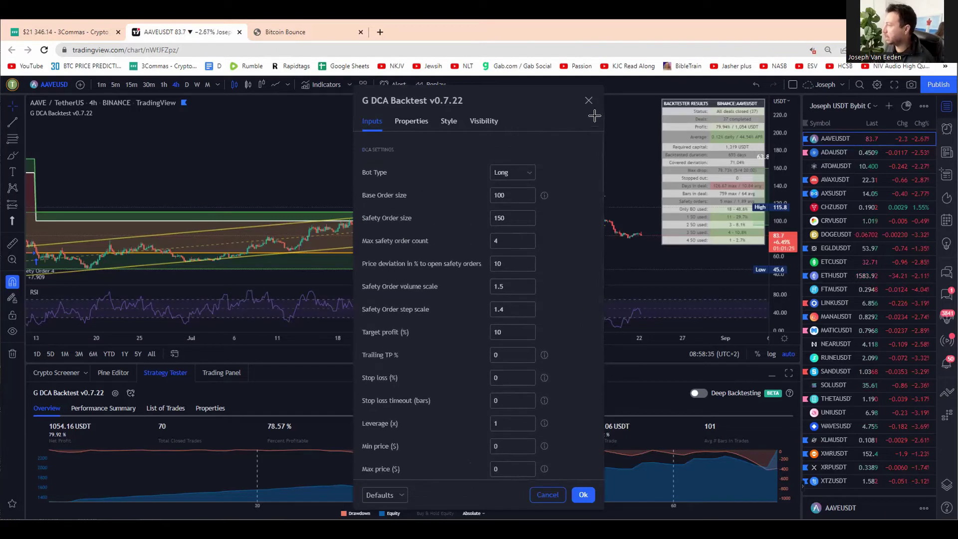
click(589, 100)
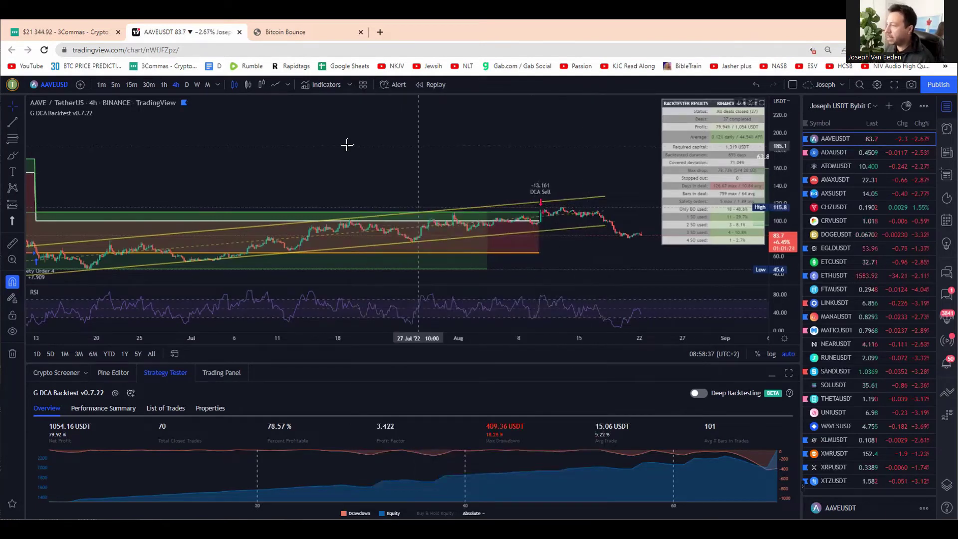
scroll(348, 236, down, 3)
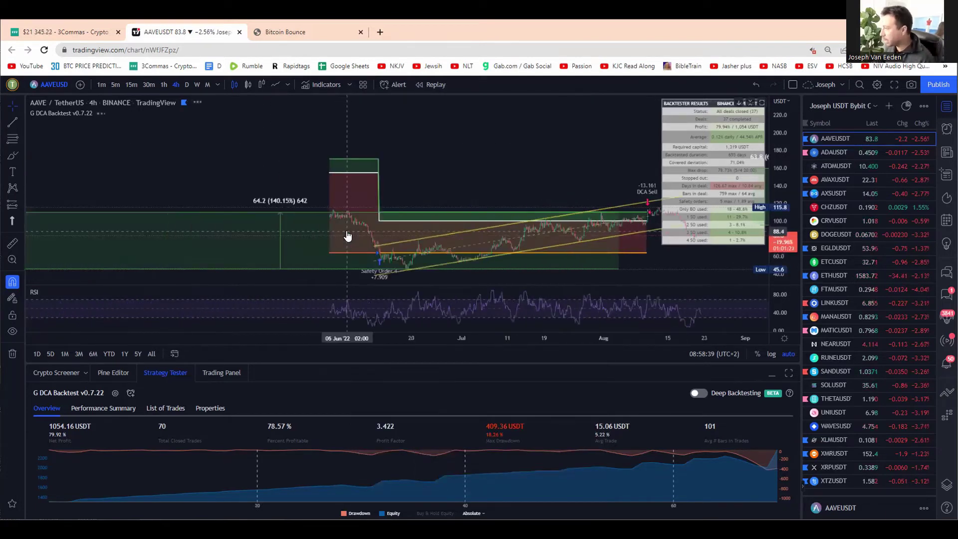
scroll(348, 235, up, 5)
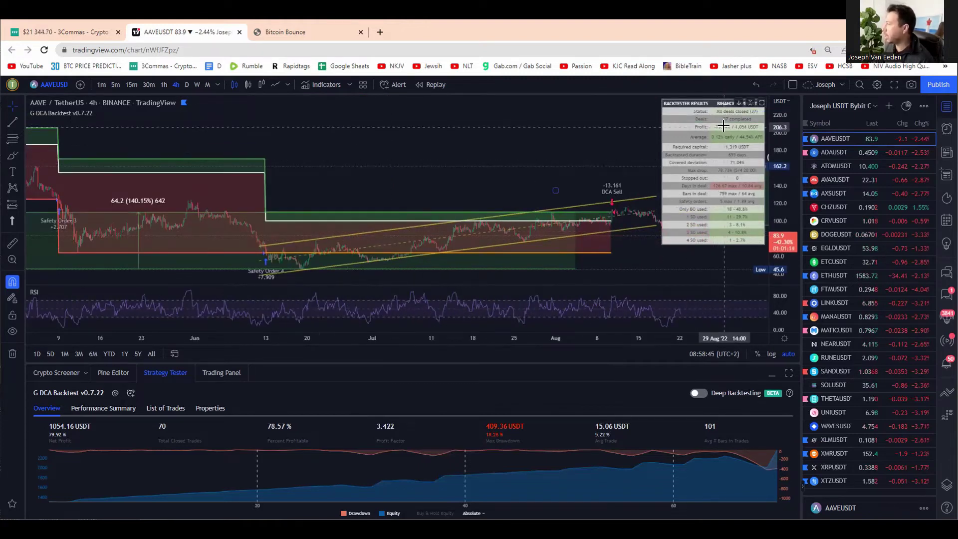
- Switch to the Bitcoin Bounce PDF and show it in full-screen presentation mode
click(280, 37)
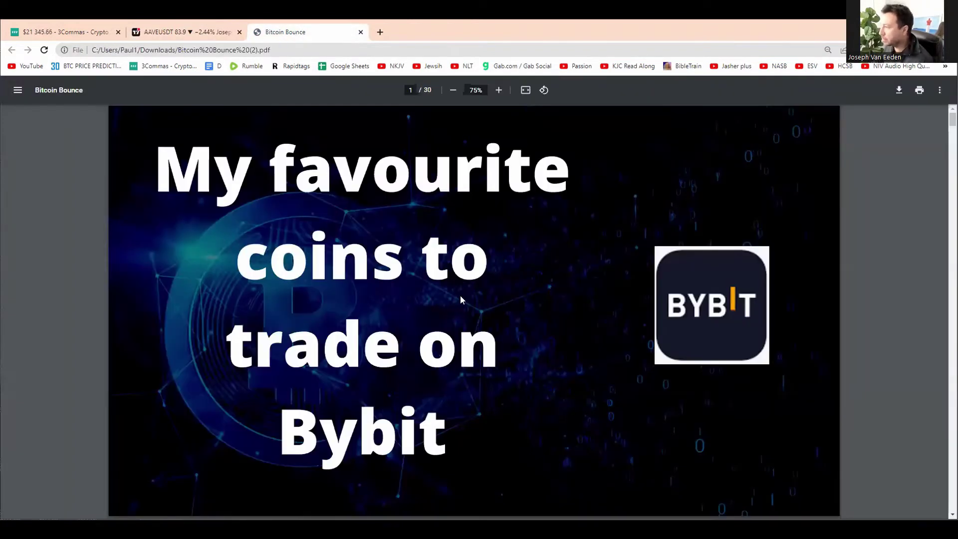
click(940, 90)
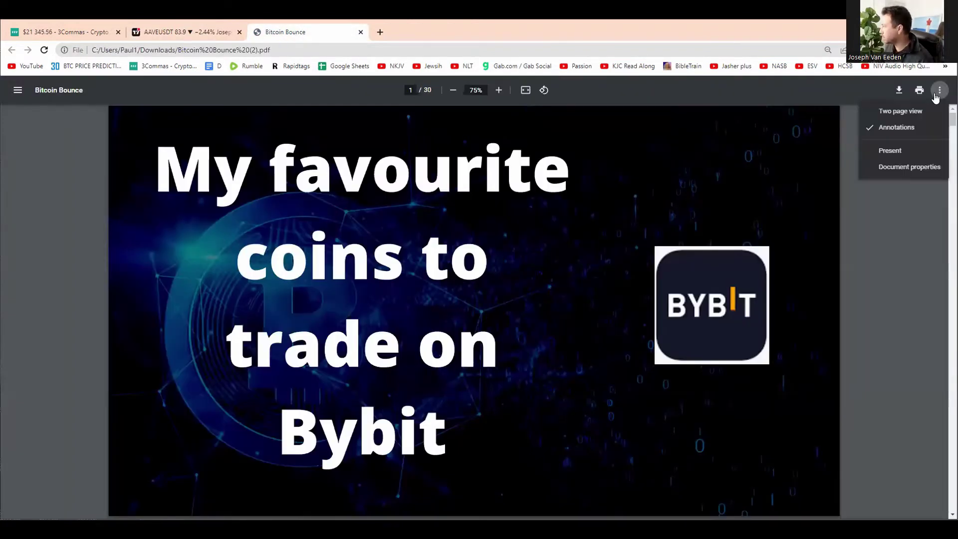
click(901, 151)
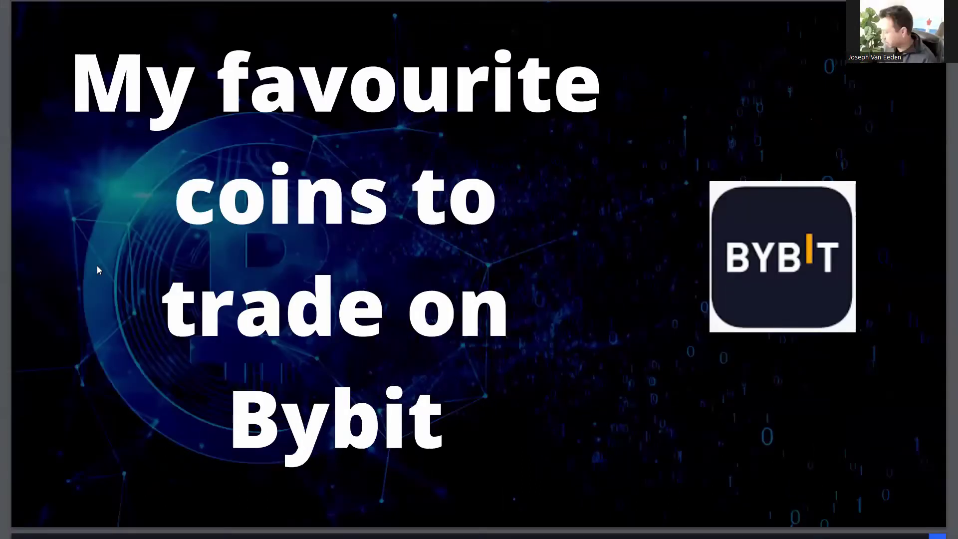
- Page through the presentation's G DCA Backtest result slides for each Bybit coin pair, from AAVEUSDT to XTZUSDT
key(alt+Tab)
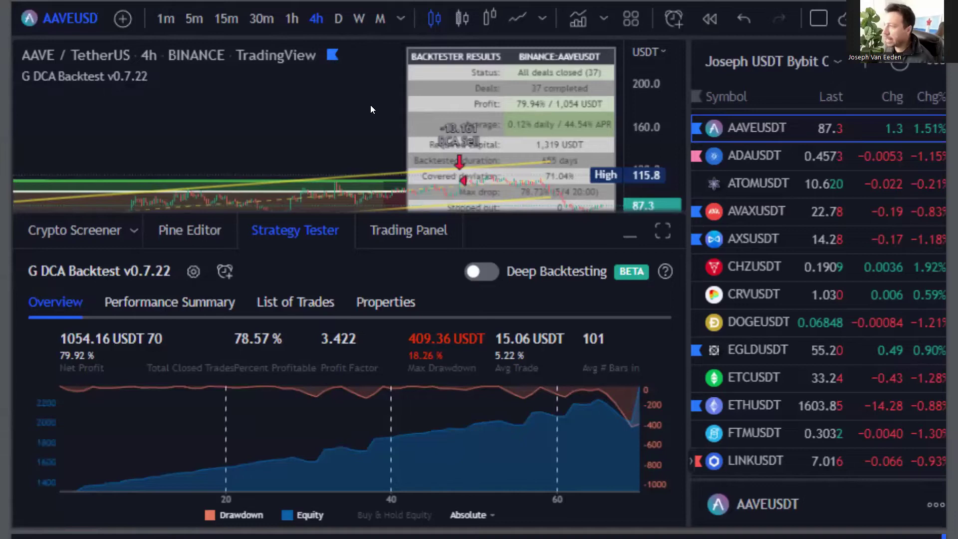
key(Down)
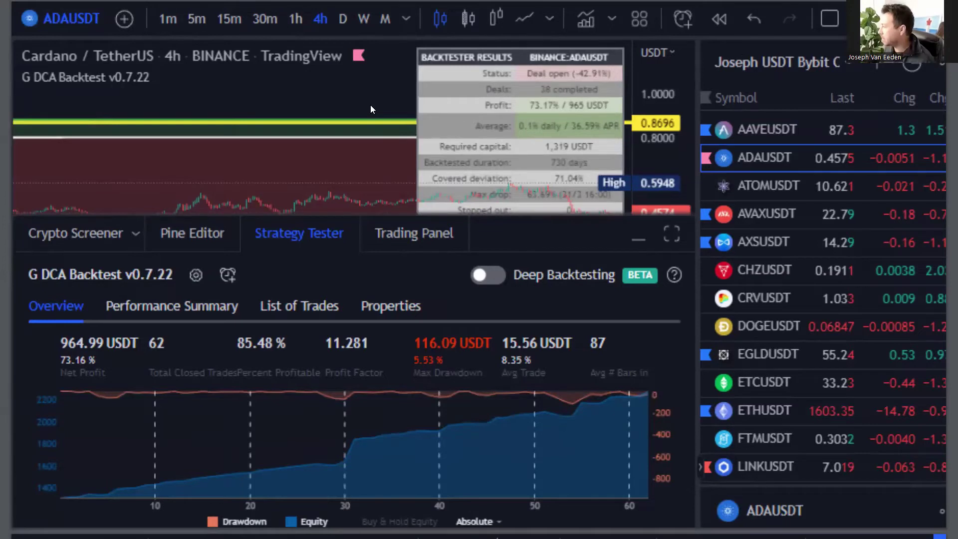
key(Down)
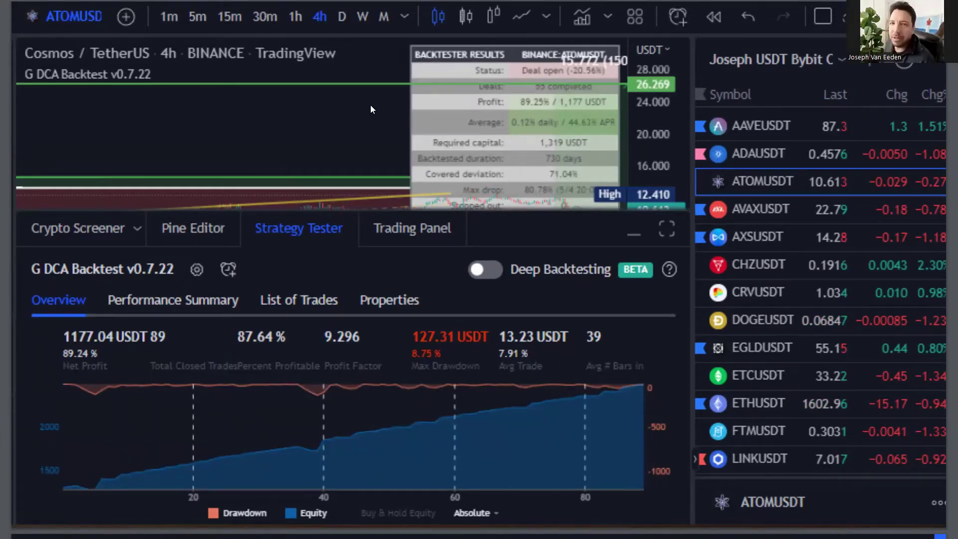
key(Down)
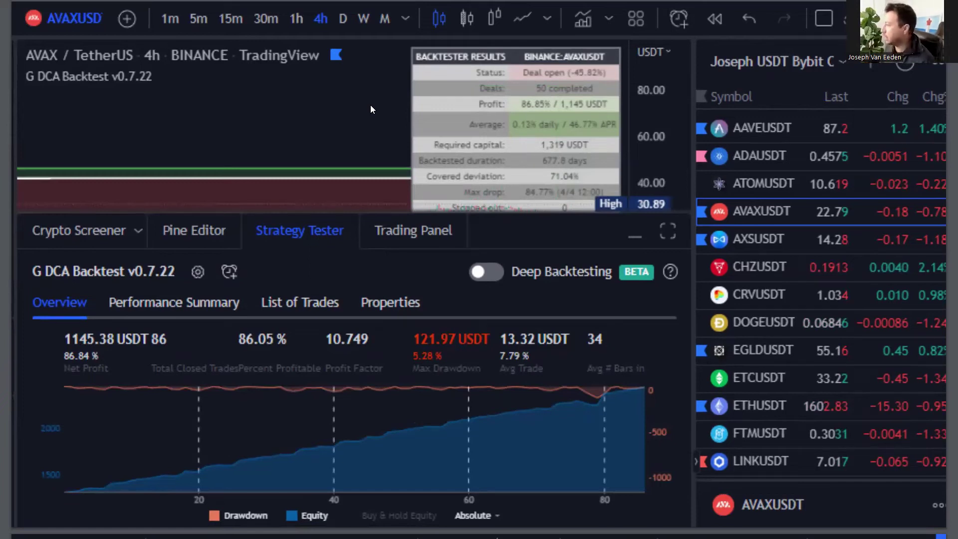
key(Down)
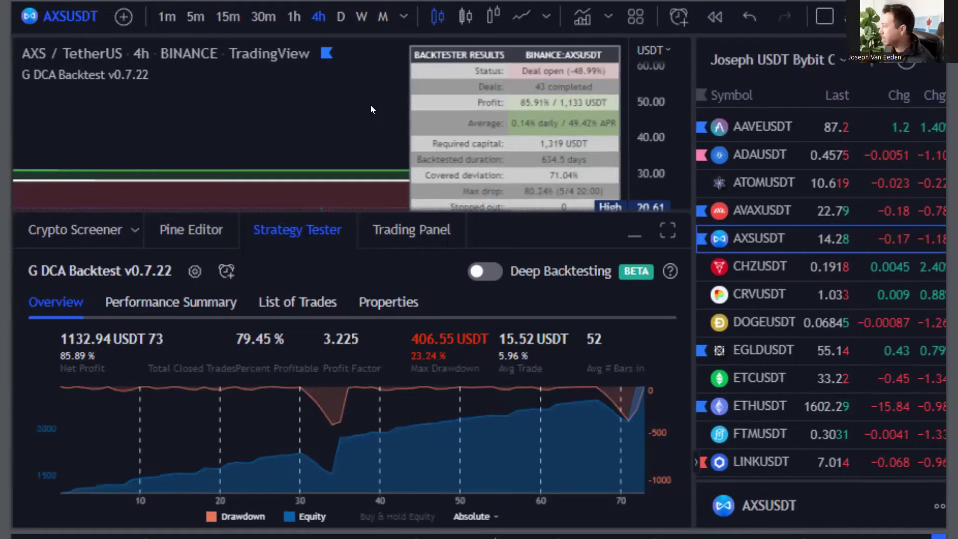
key(Down)
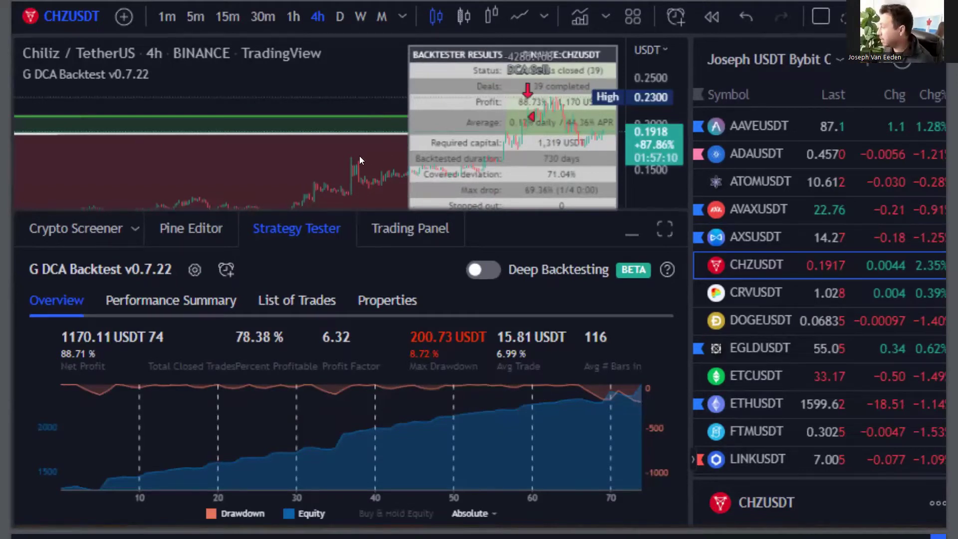
key(Down)
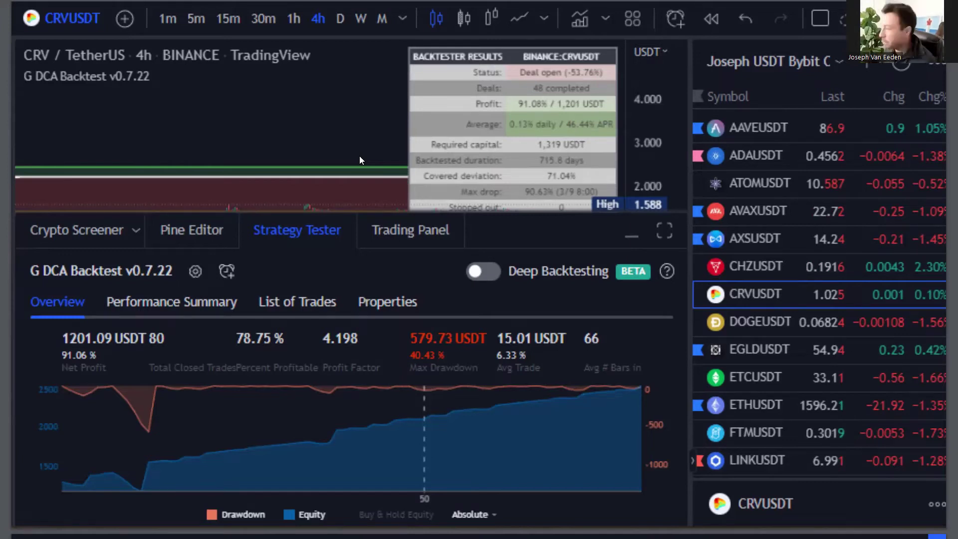
key(Down)
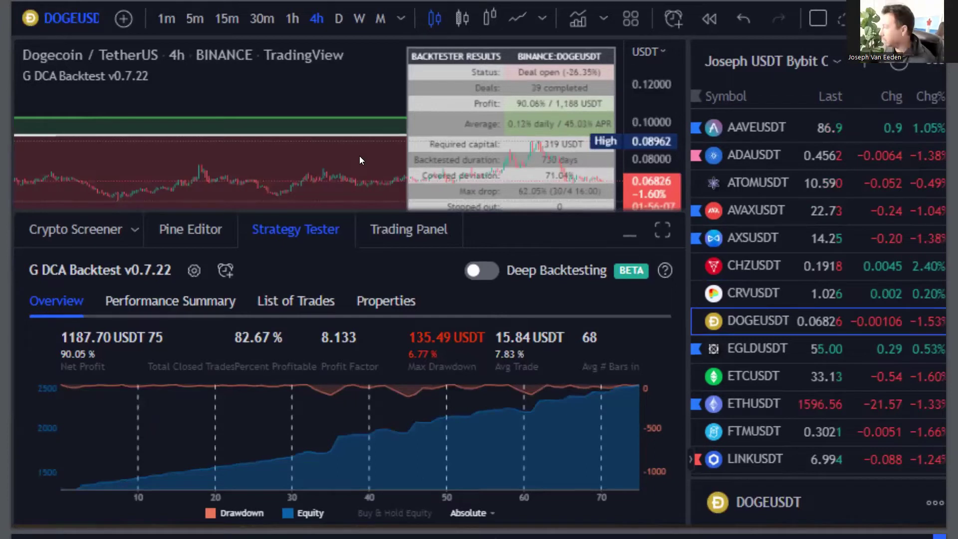
key(Down)
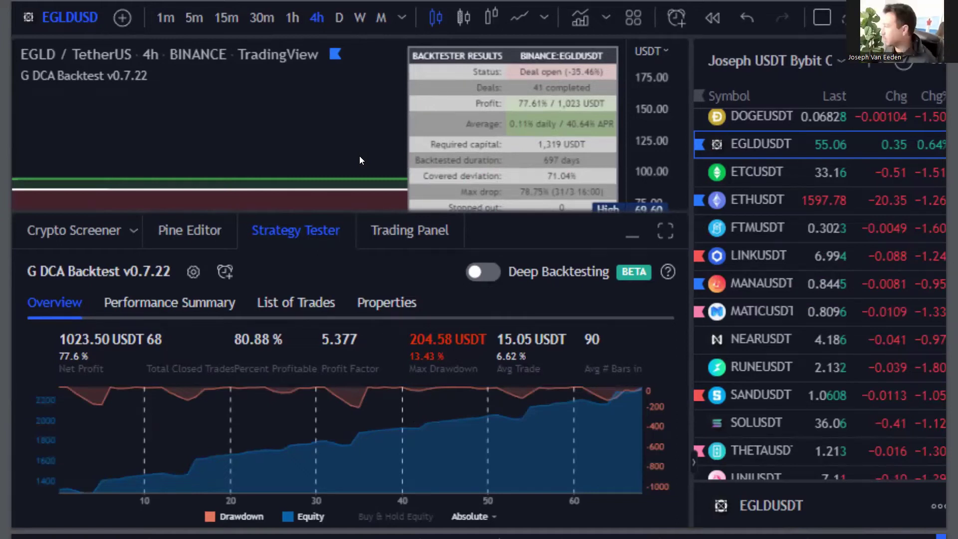
key(Down)
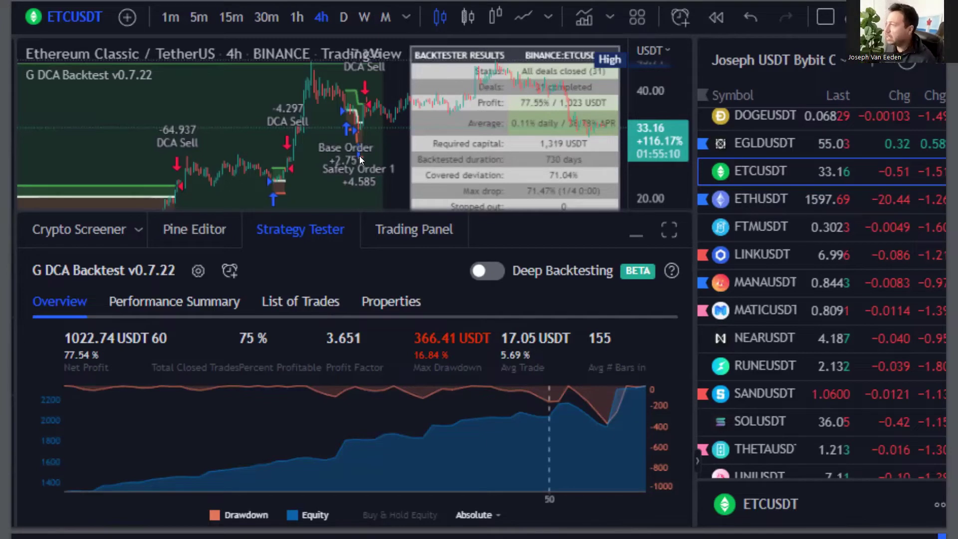
key(Down)
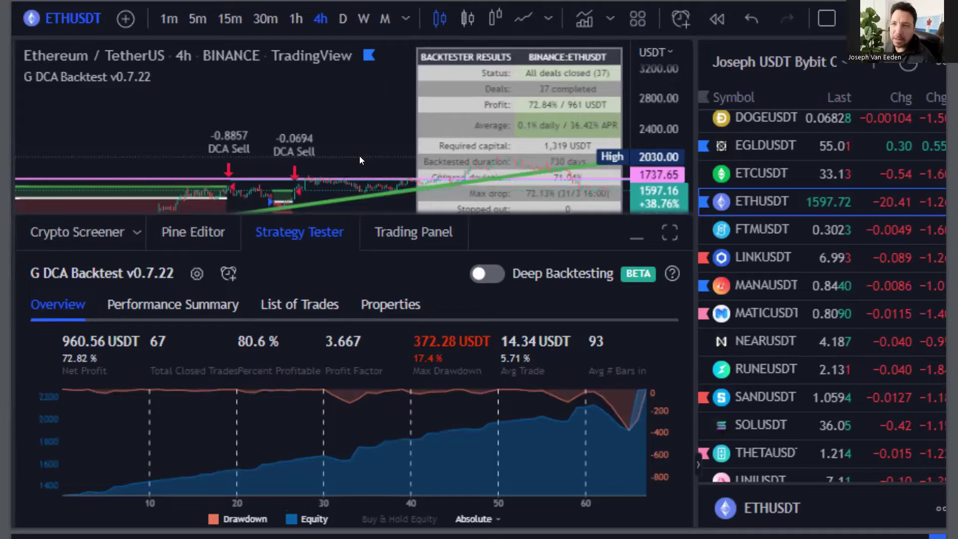
key(Down)
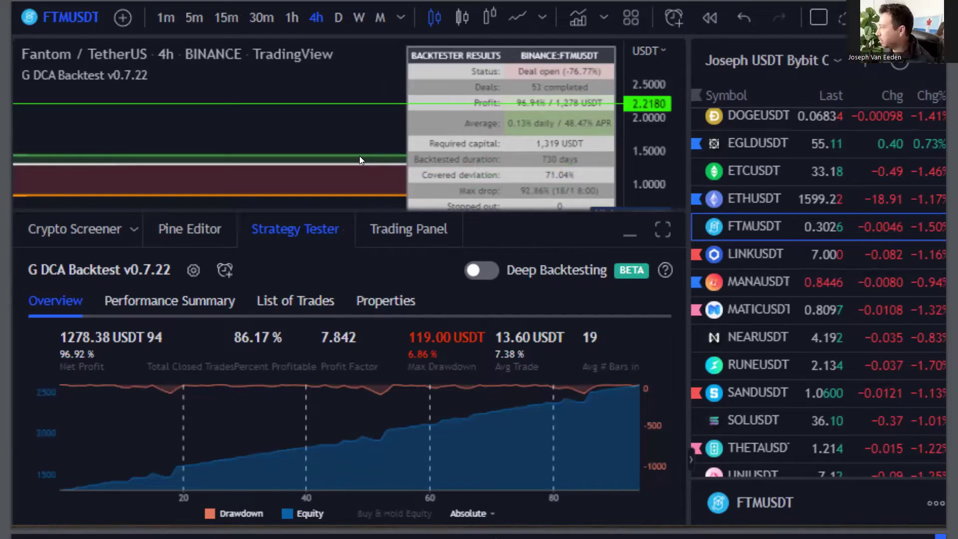
key(Down)
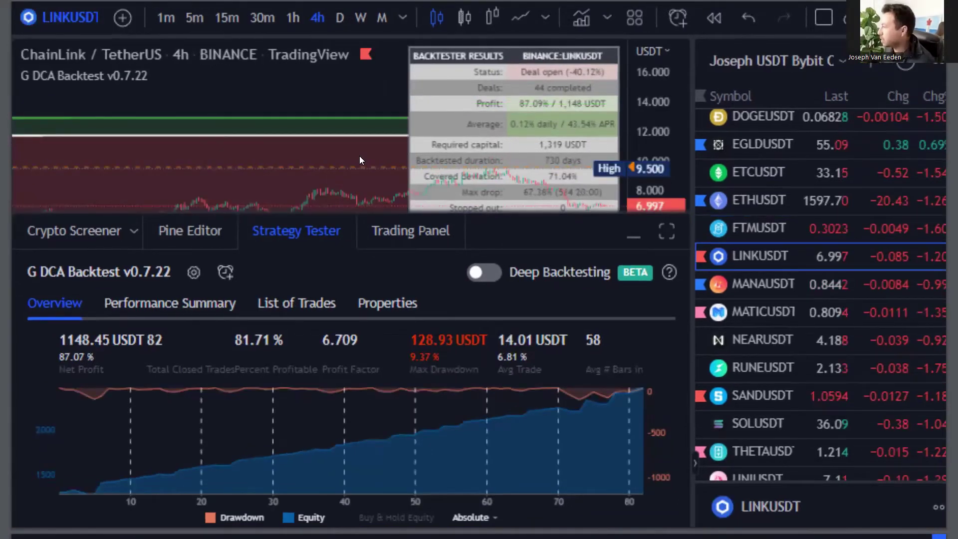
key(Down)
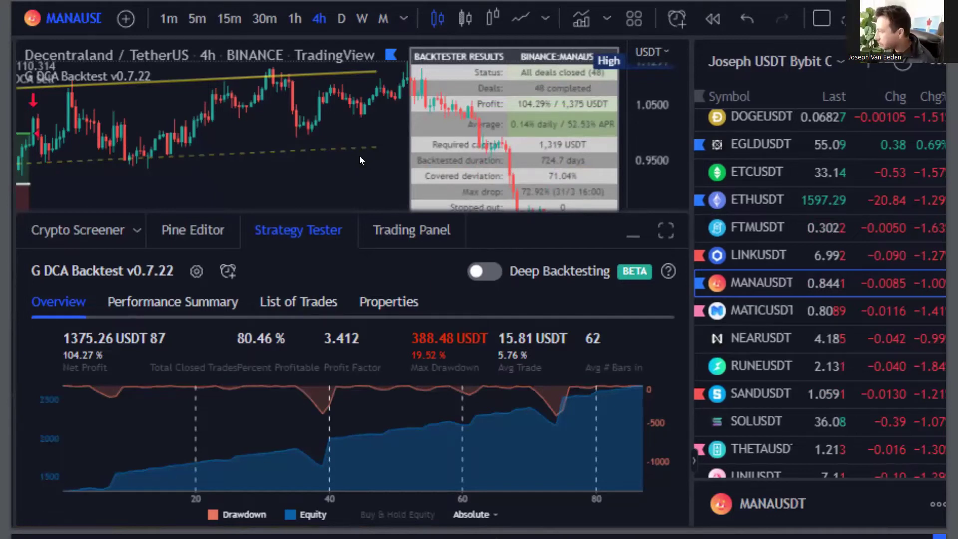
key(Down)
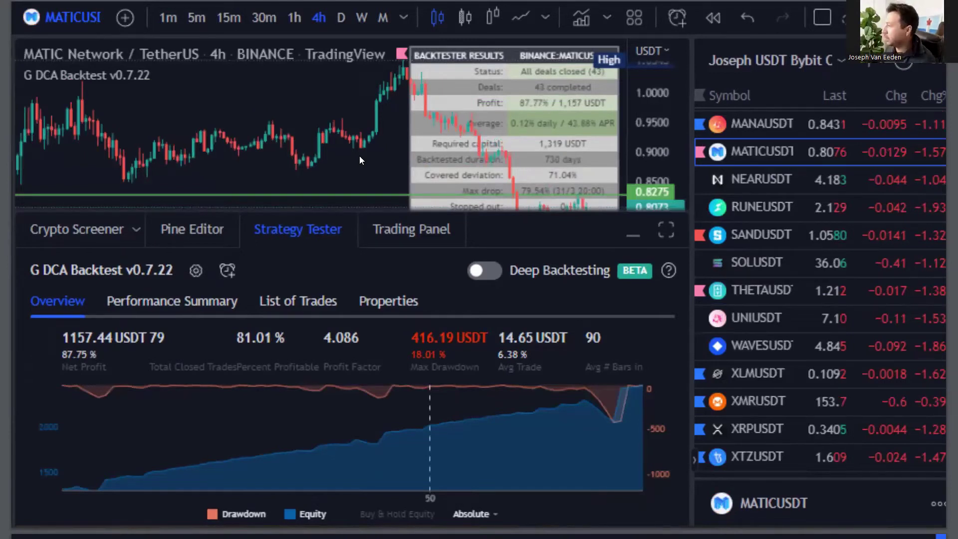
key(Down)
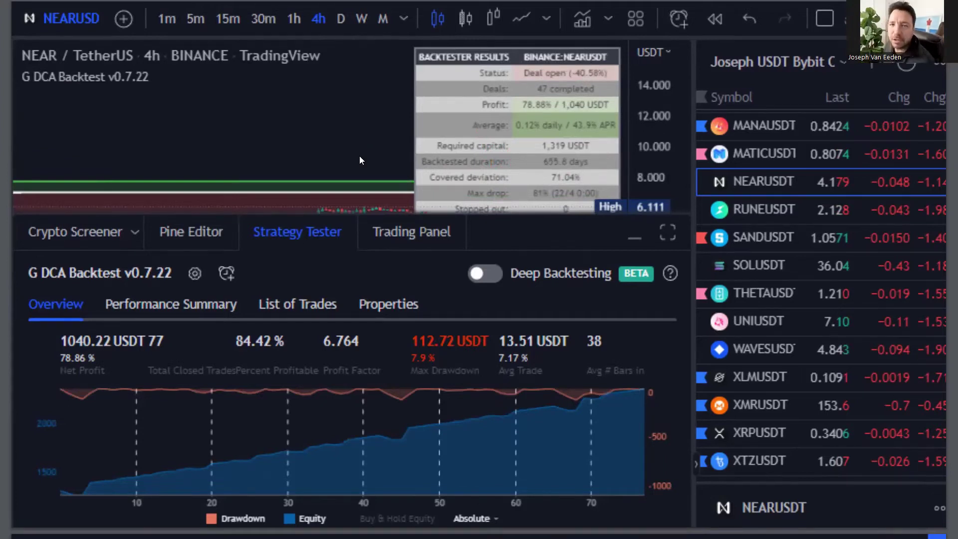
key(Down)
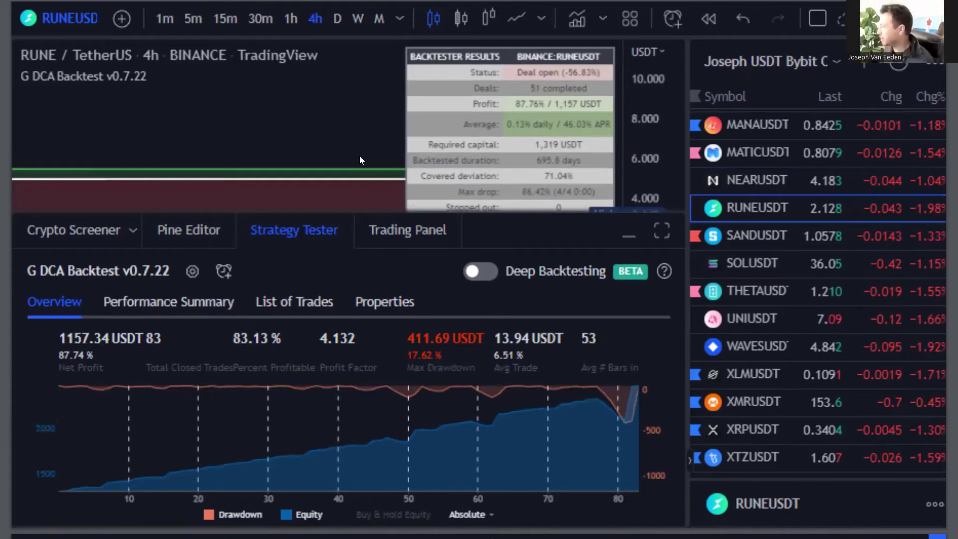
key(Down)
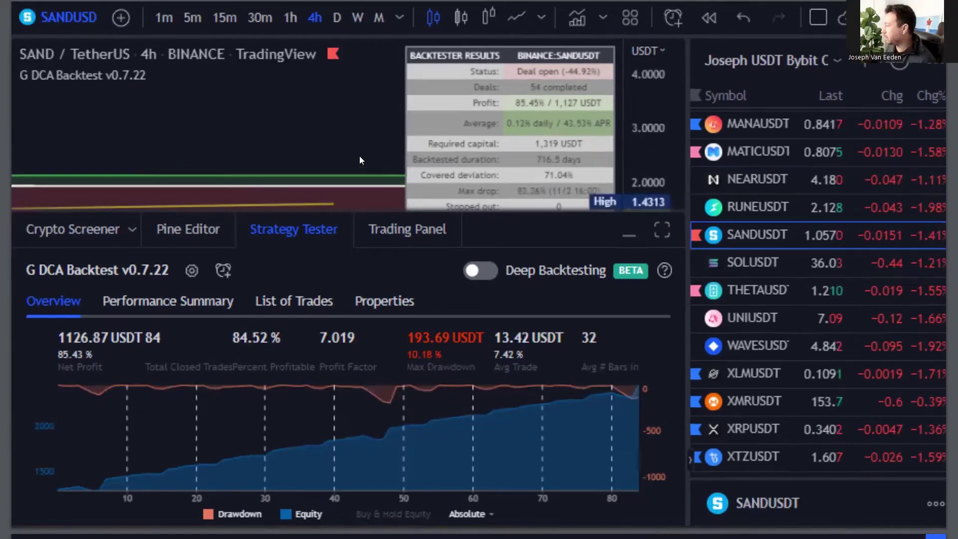
key(Down)
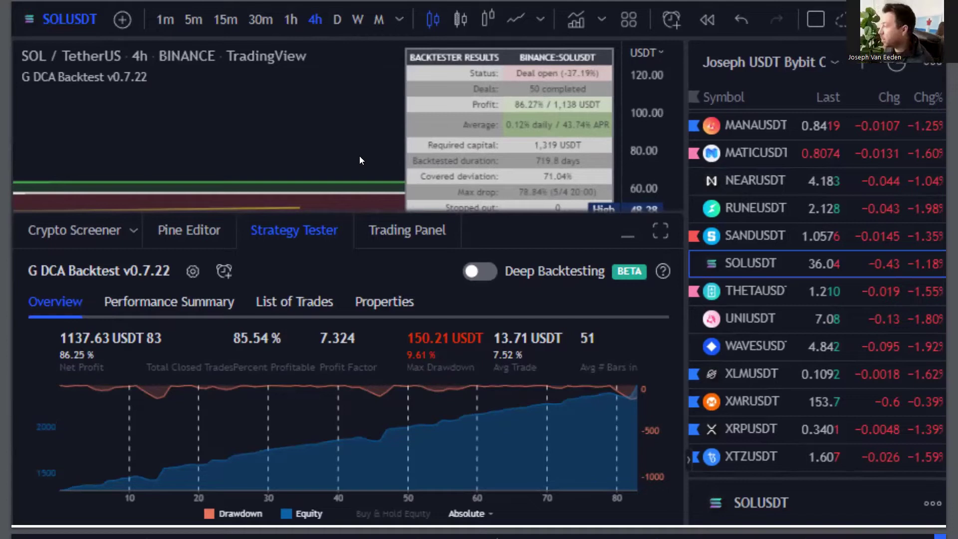
key(Down)
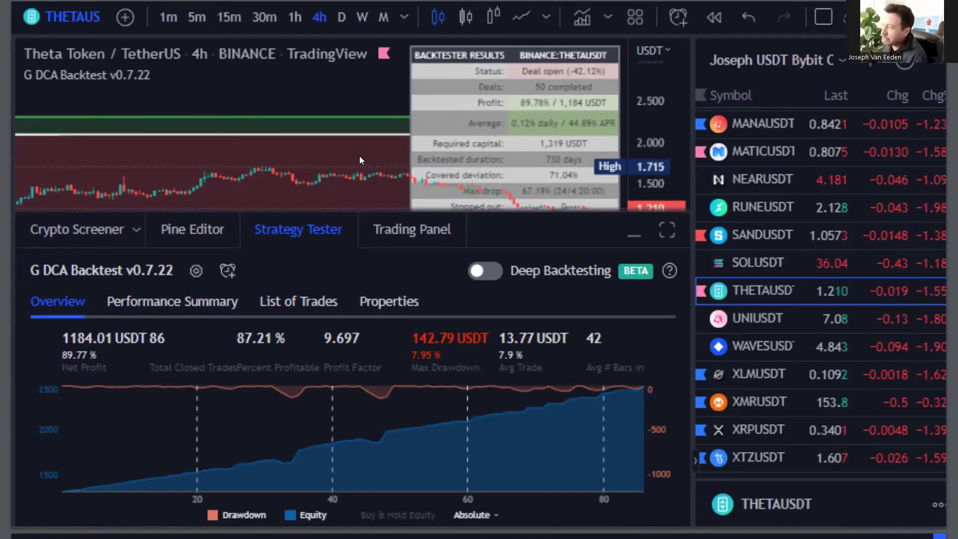
key(Down)
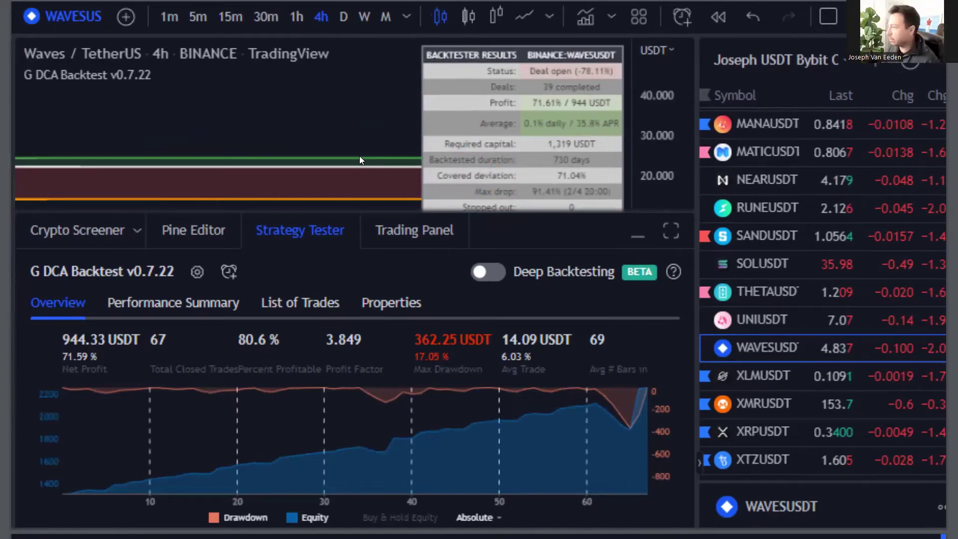
key(Down)
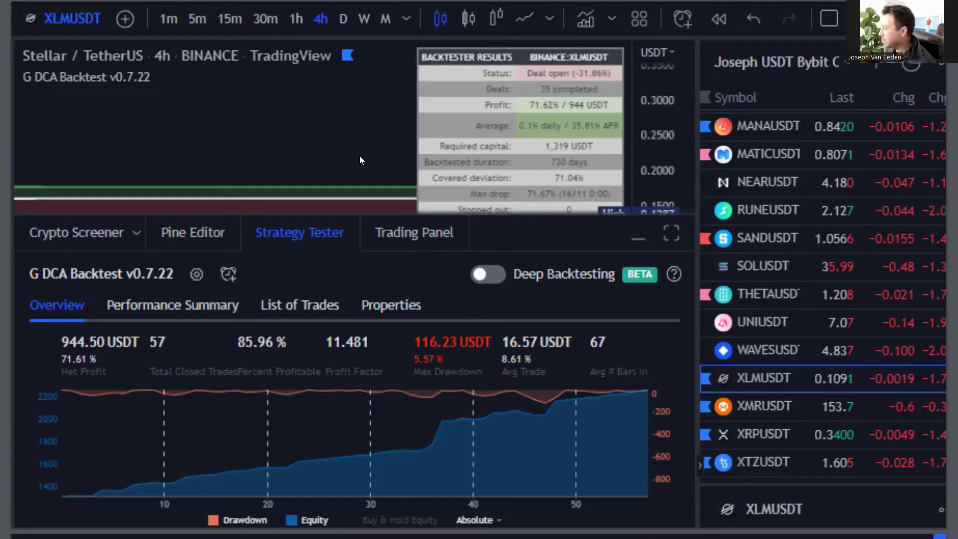
key(Down)
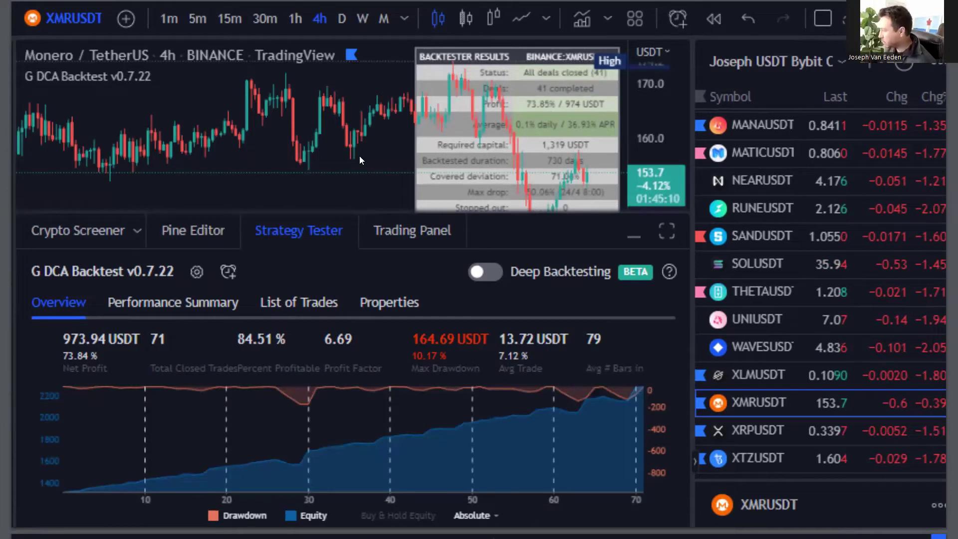
key(Down)
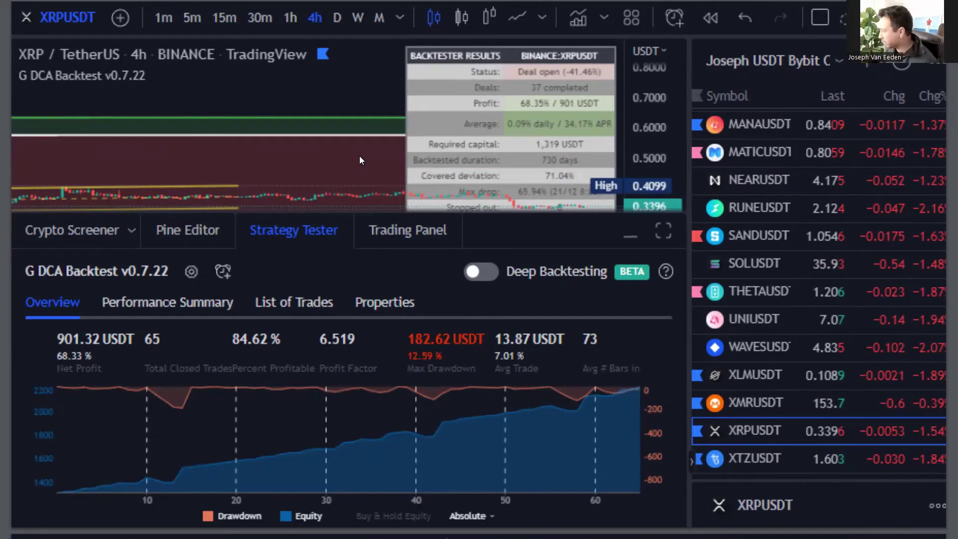
key(Down)
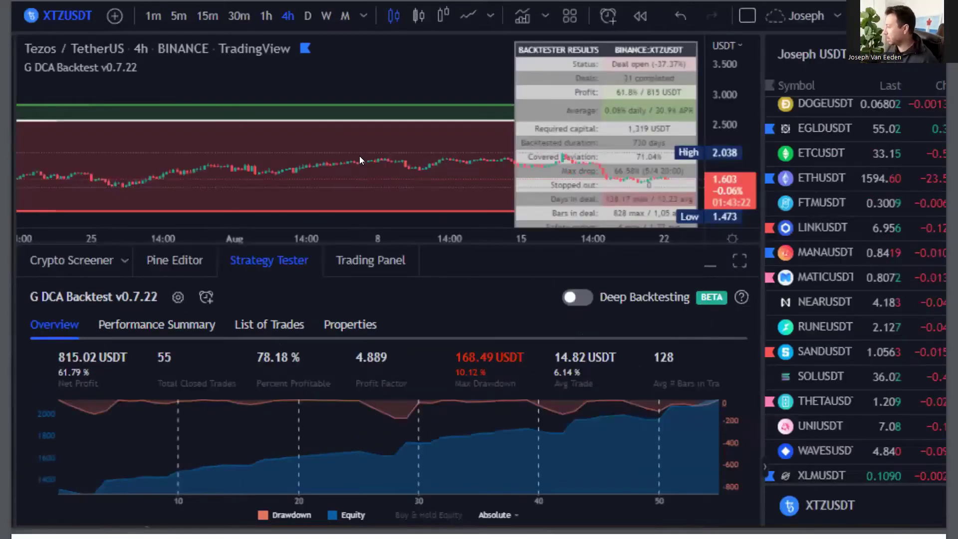